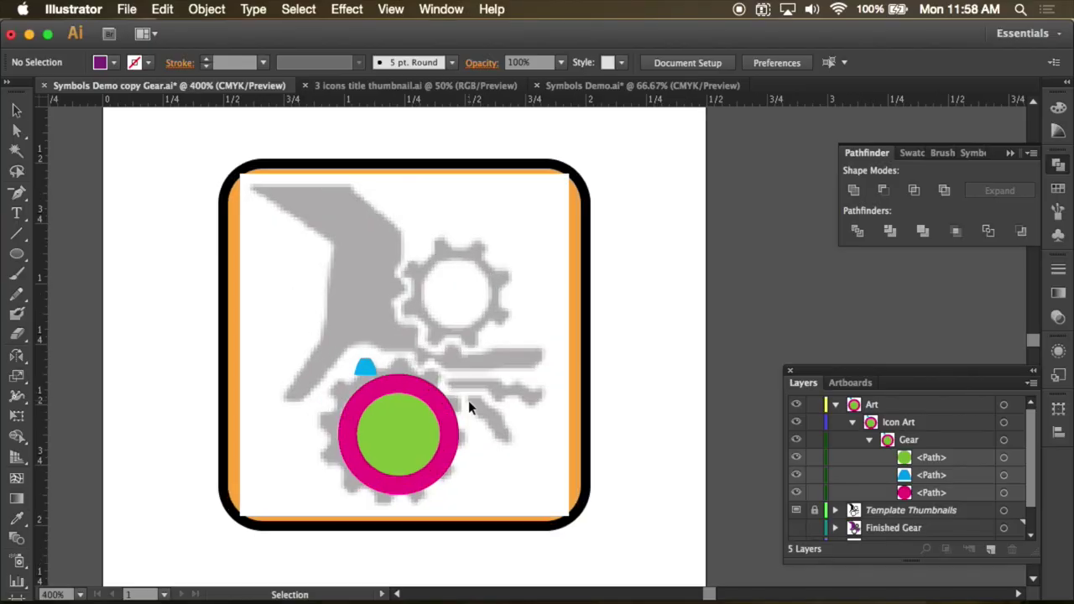
Zoom to 600% and pan onto the draft gear near the icon's bottom, then return to Selection.
key(super+equal)
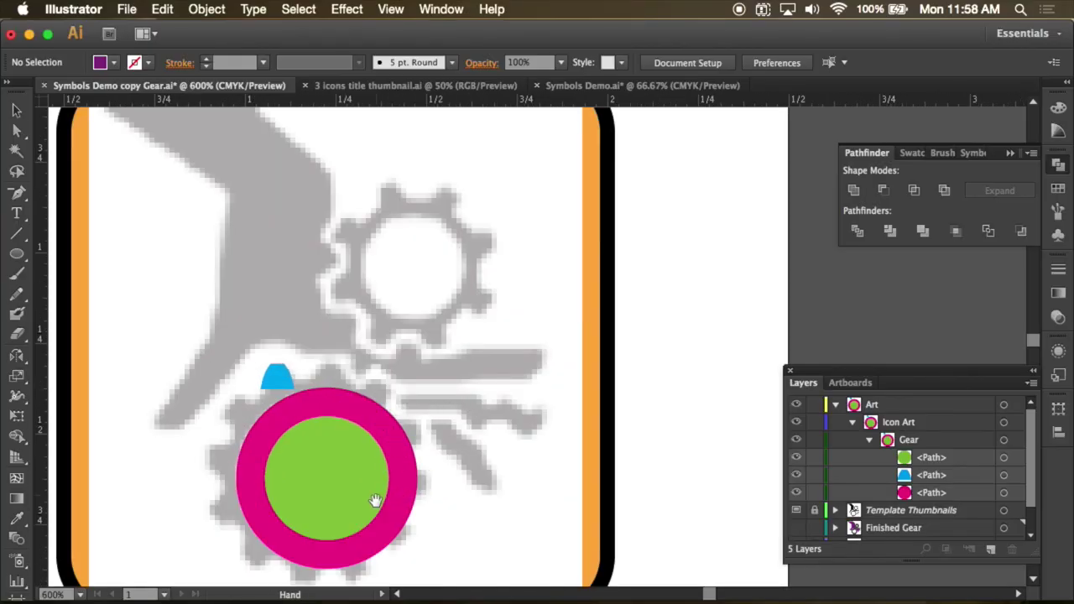
drag(378, 509, 420, 399)
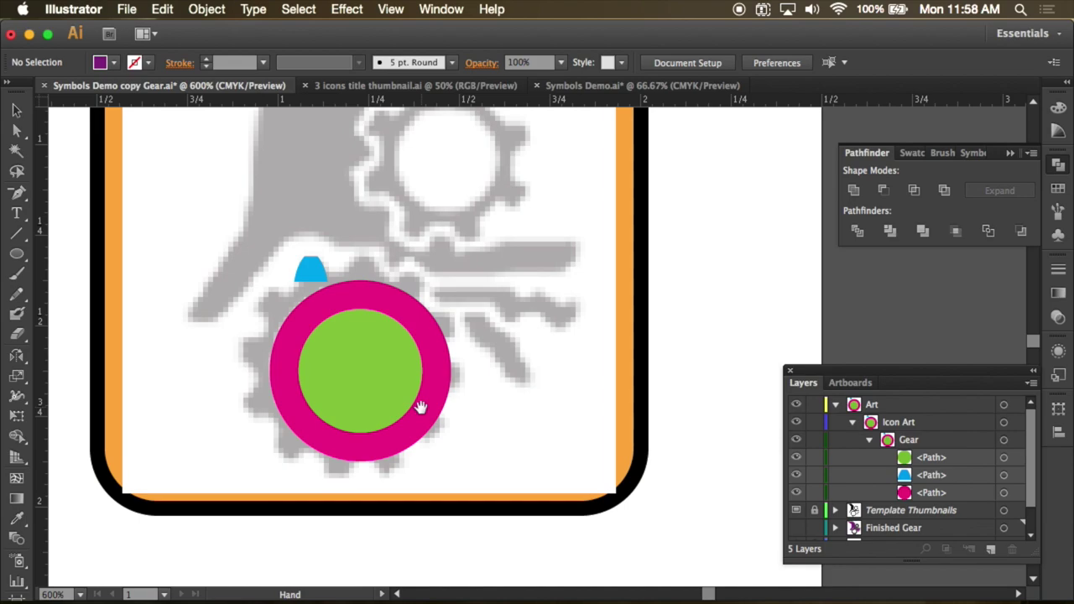
click(17, 113)
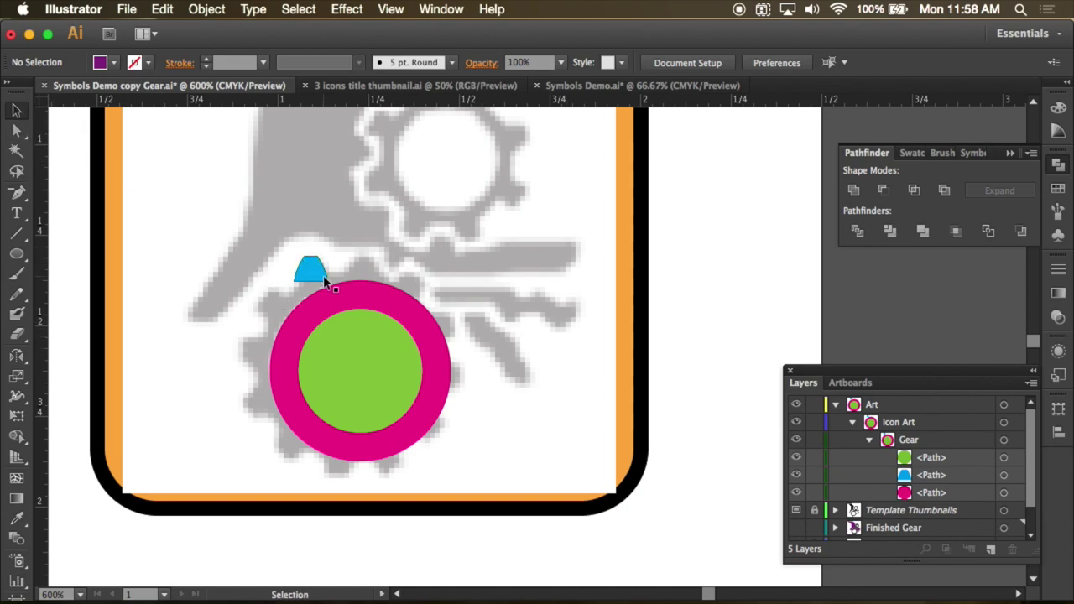
Horizontally center-align the blue tooth, magenta ring and green circle in the Gear group.
click(383, 372)
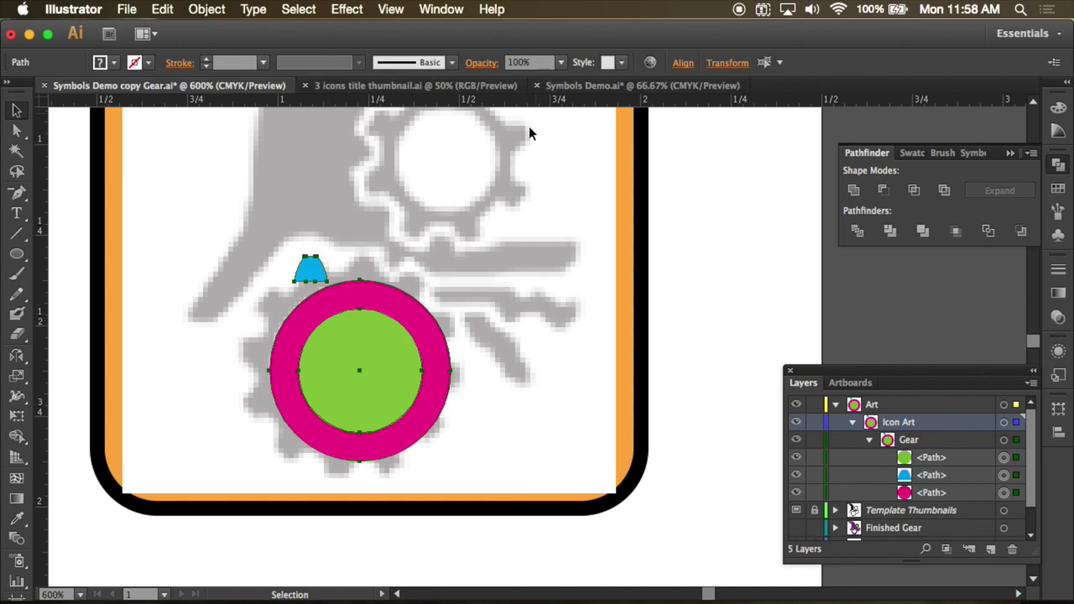
click(17, 110)
click(682, 65)
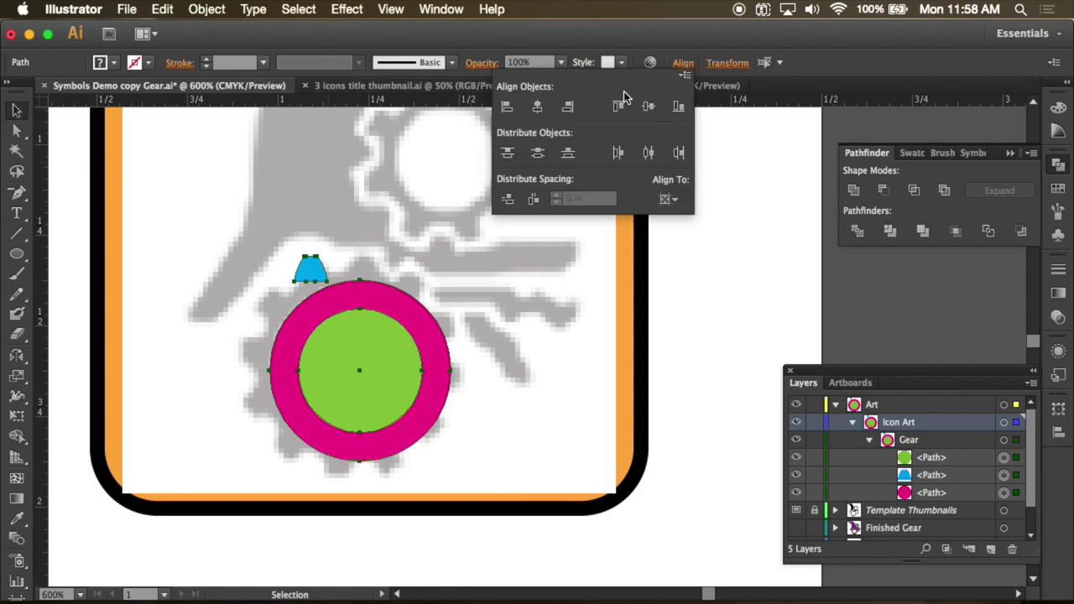
click(537, 108)
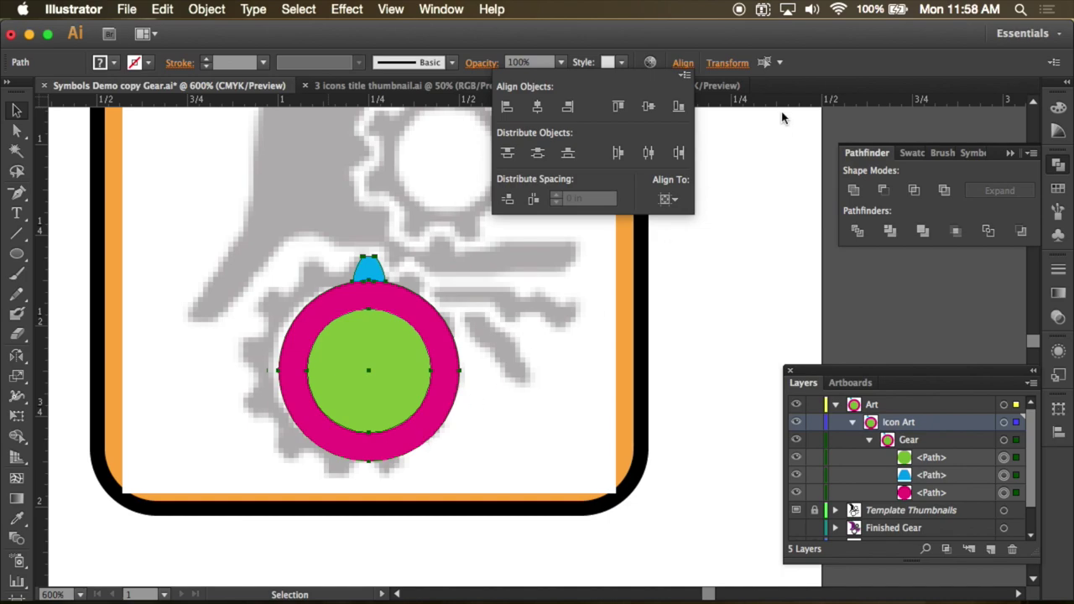
click(801, 72)
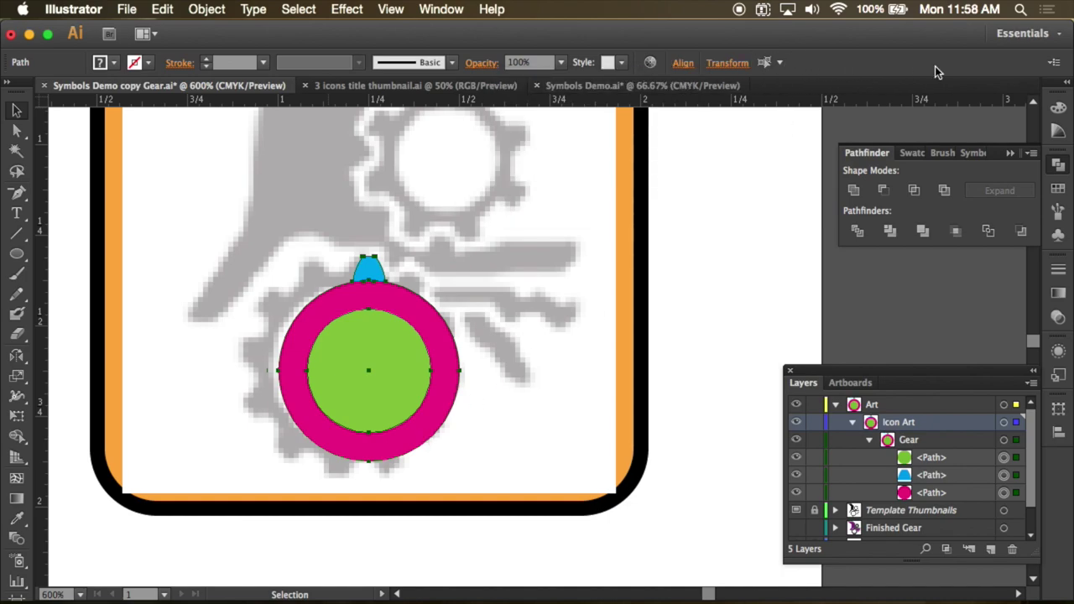
click(18, 118)
Select only the blue tooth and open Rotate pivoting on the green circle's centre.
click(179, 163)
click(370, 278)
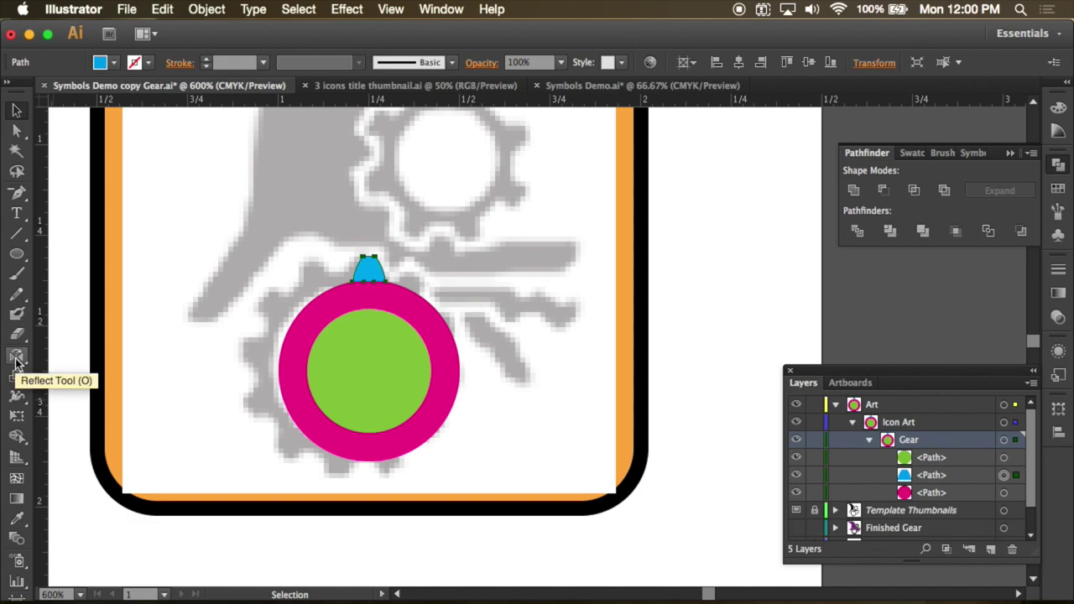
drag(17, 359, 62, 359)
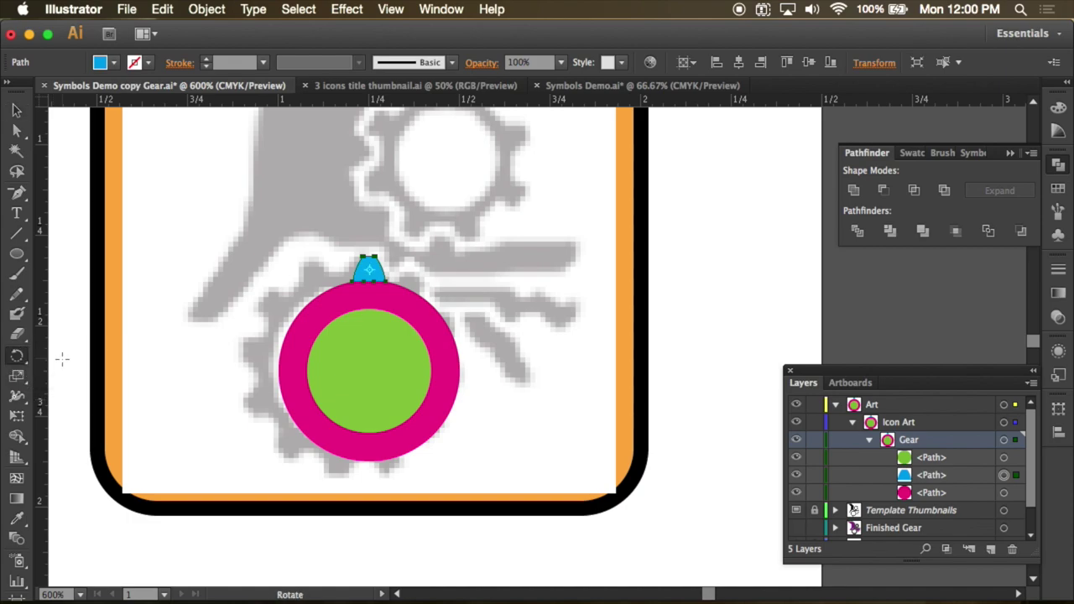
alt+click(369, 370)
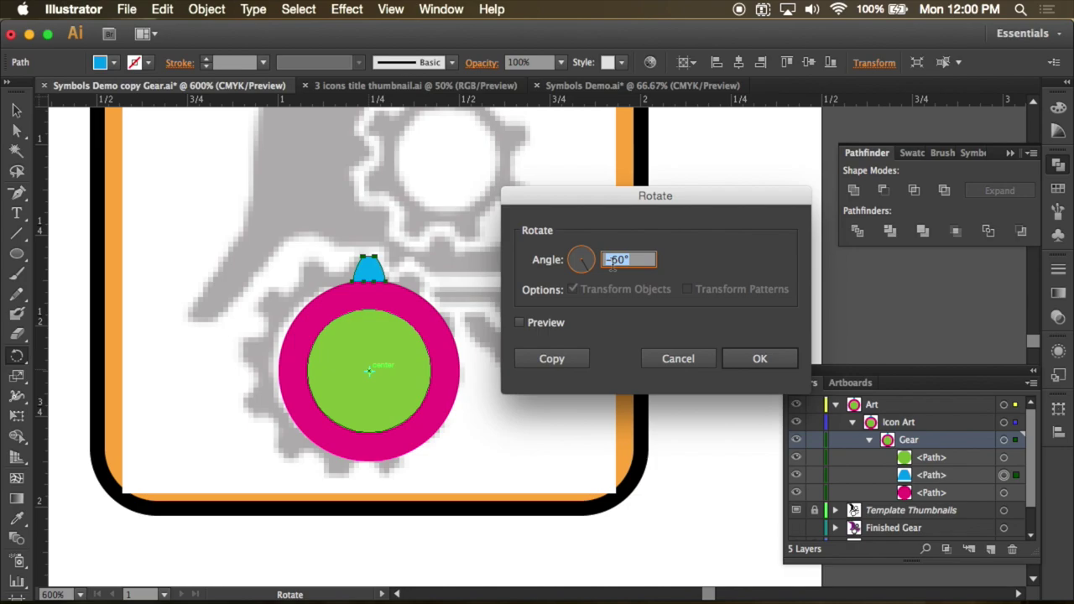
Copy the blue tooth rotated by 360/12 (30°) around the gear's centre.
text(360/12)
click(519, 323)
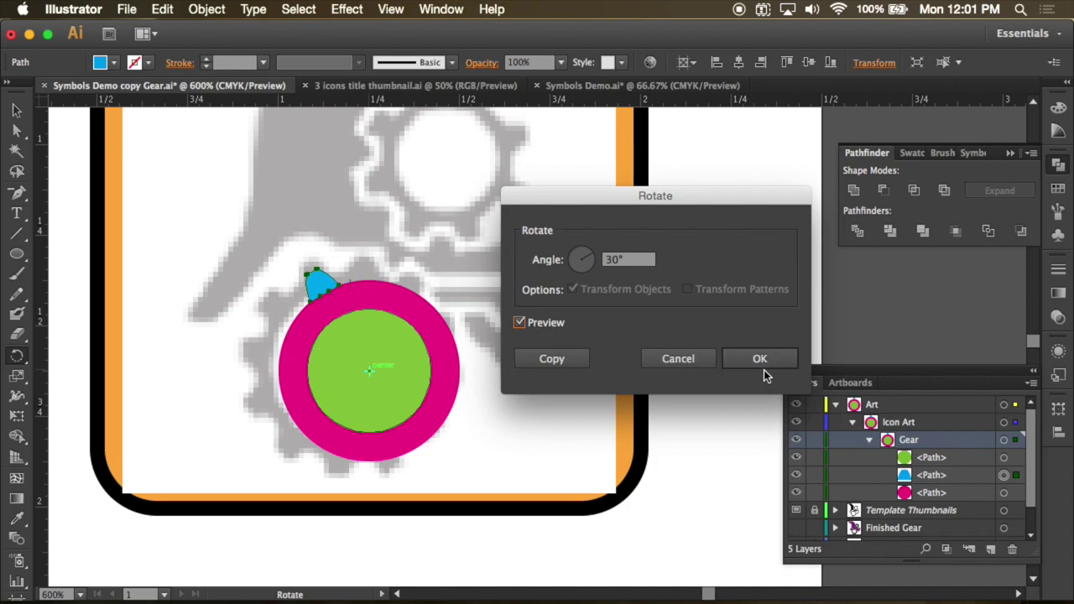
click(550, 363)
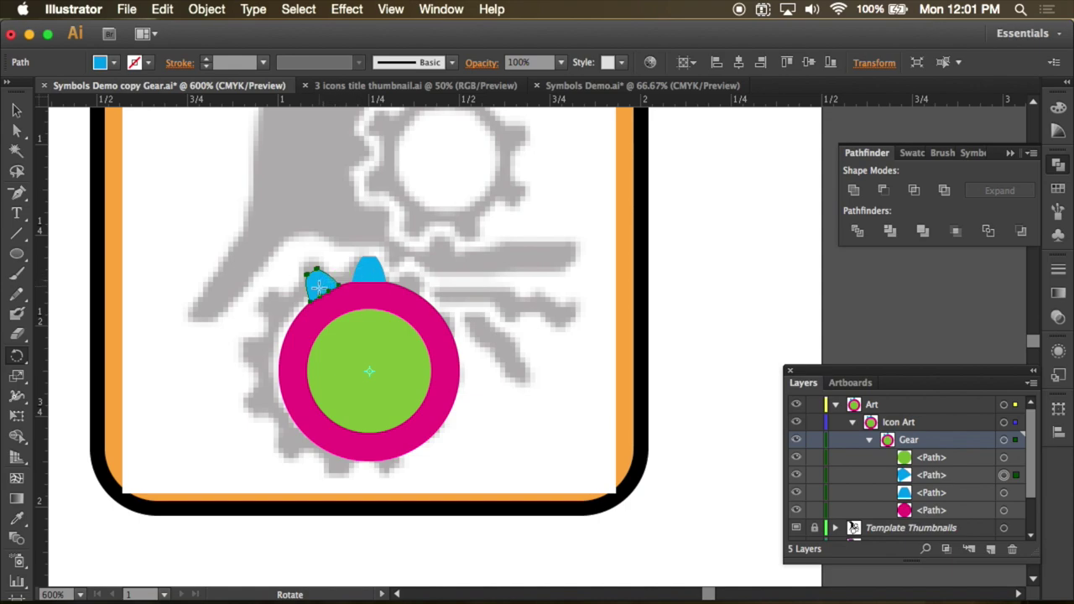
click(370, 370)
Add two more rotated teeth using Object > Transform > Transform Again.
click(162, 10)
click(205, 12)
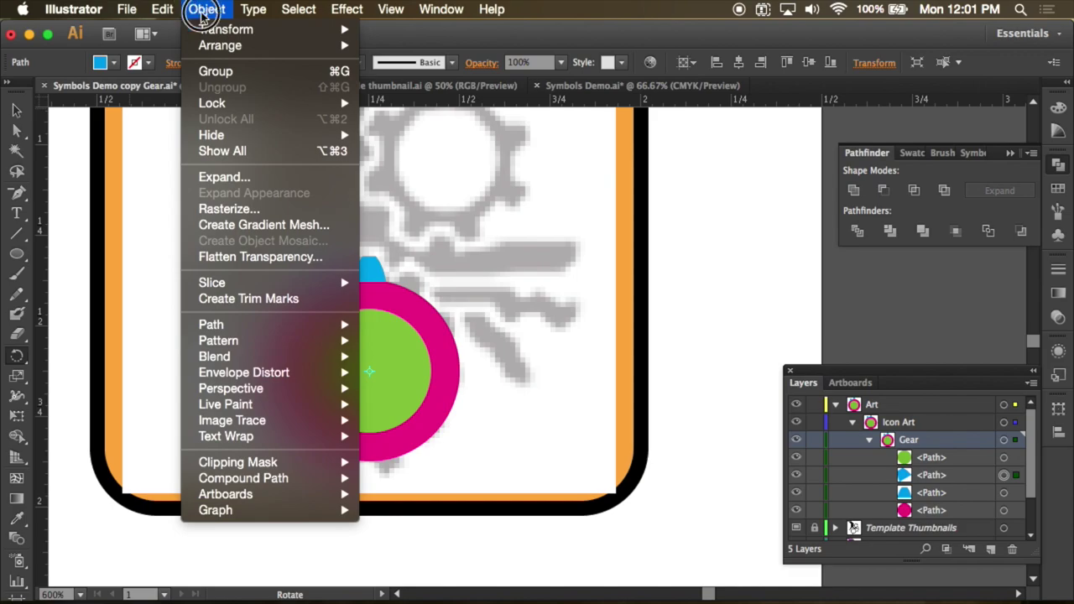
click(346, 46)
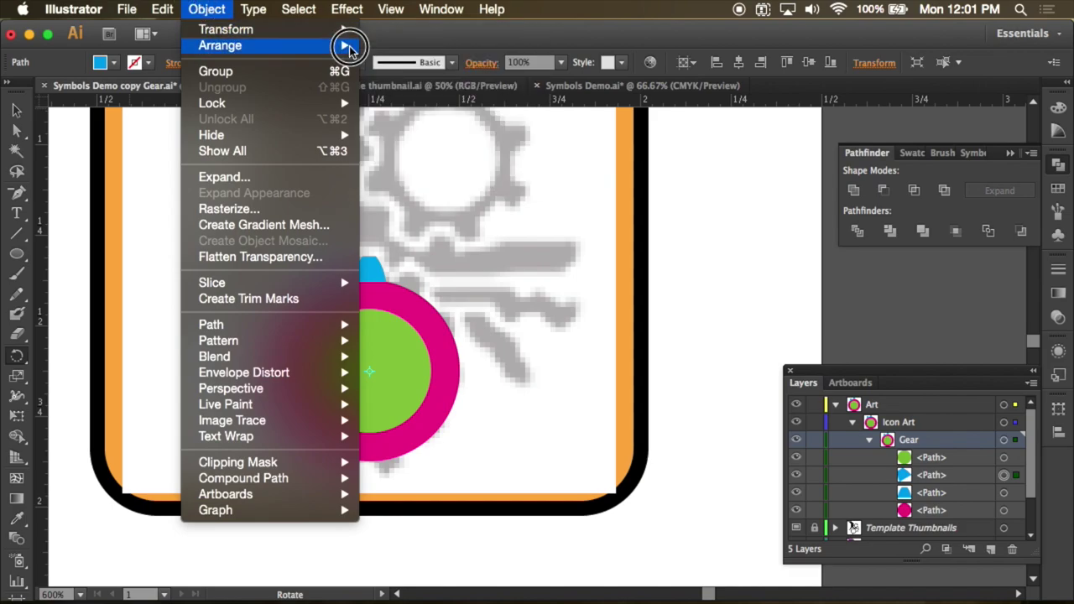
mouse_move(282, 29)
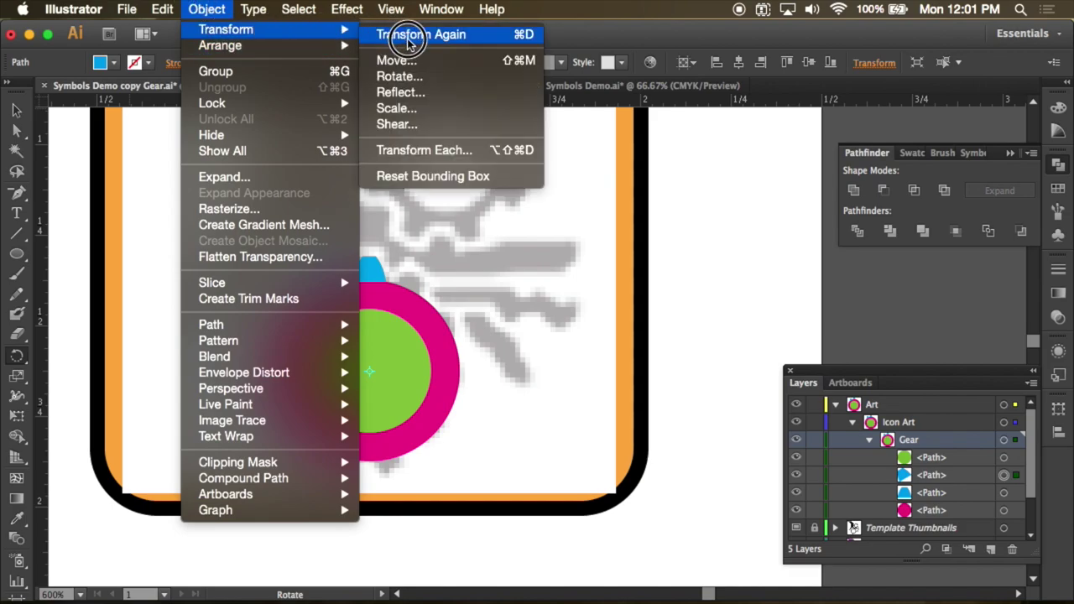
click(419, 34)
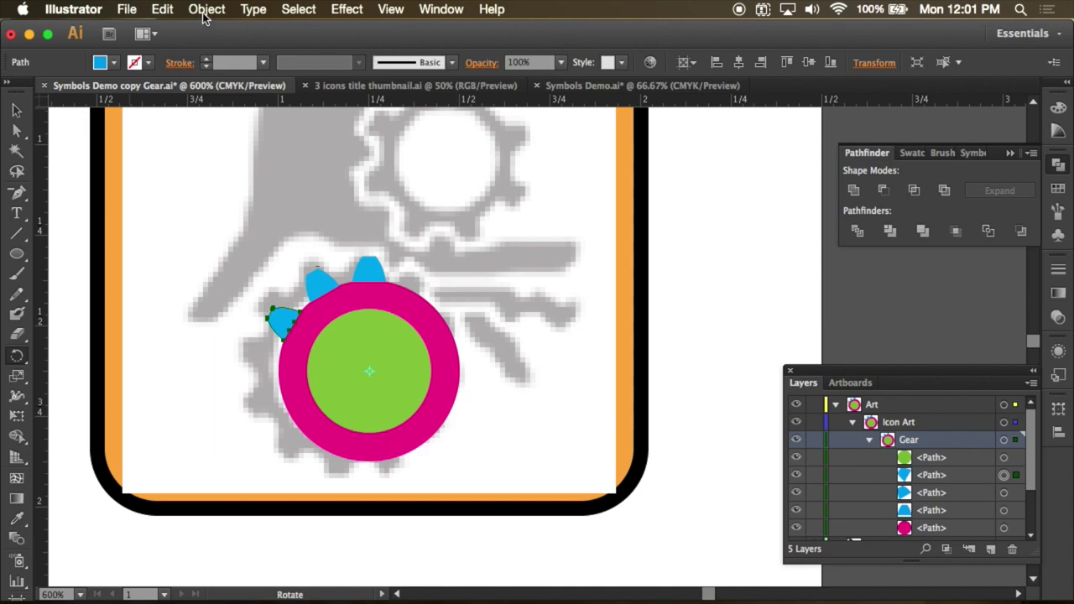
click(206, 9)
mouse_move(252, 30)
click(393, 66)
drag(393, 65, 410, 95)
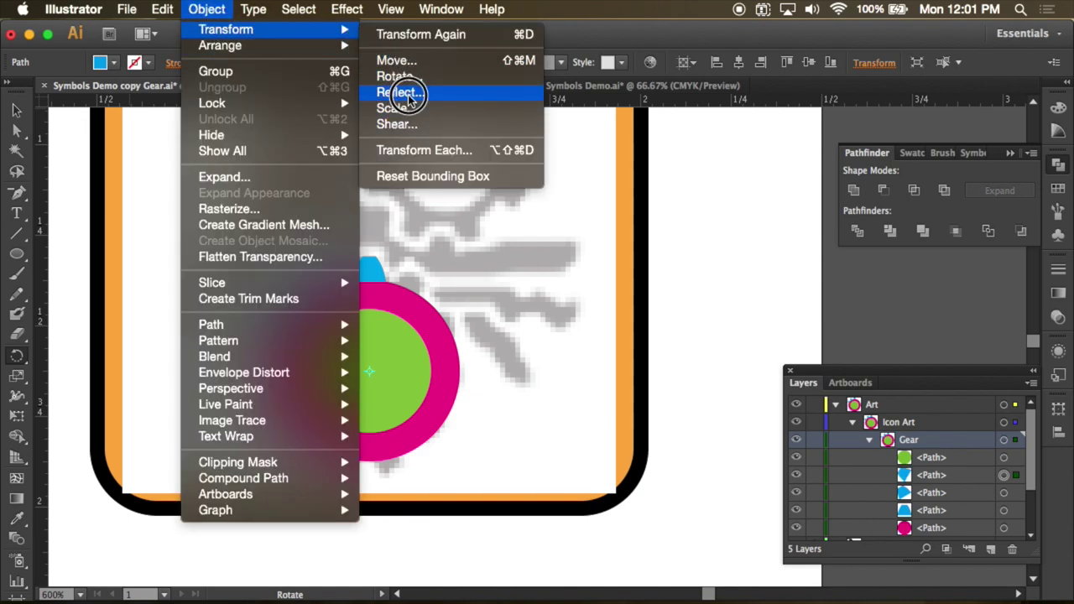
click(528, 38)
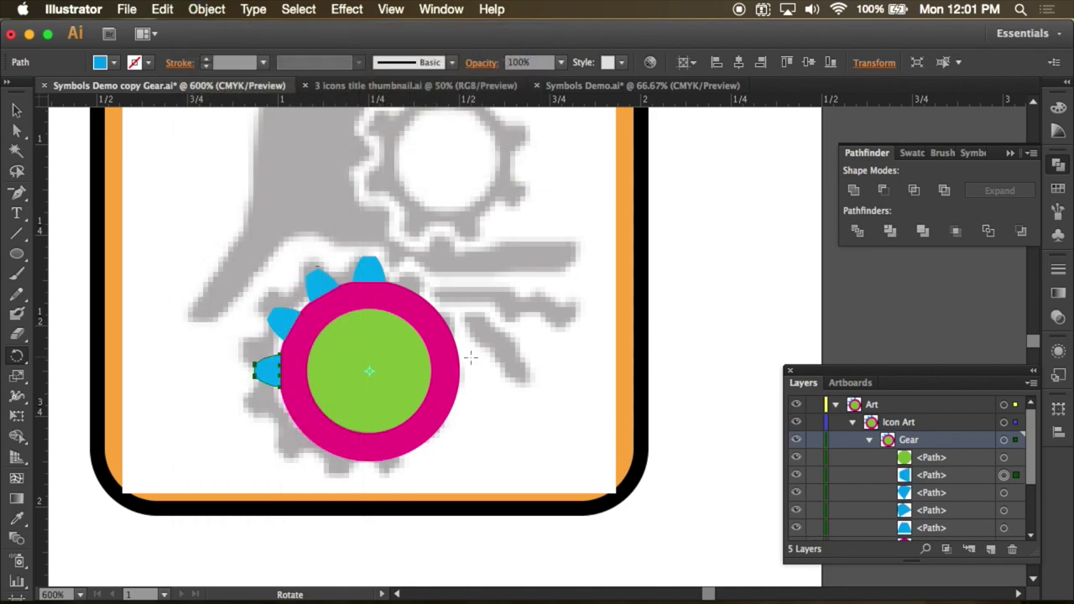
Repeat the rotation with Cmd+D until twelve teeth circle the ring, then deselect.
key(super+d)
key(super+d)
key(super+d)
key(super+d)
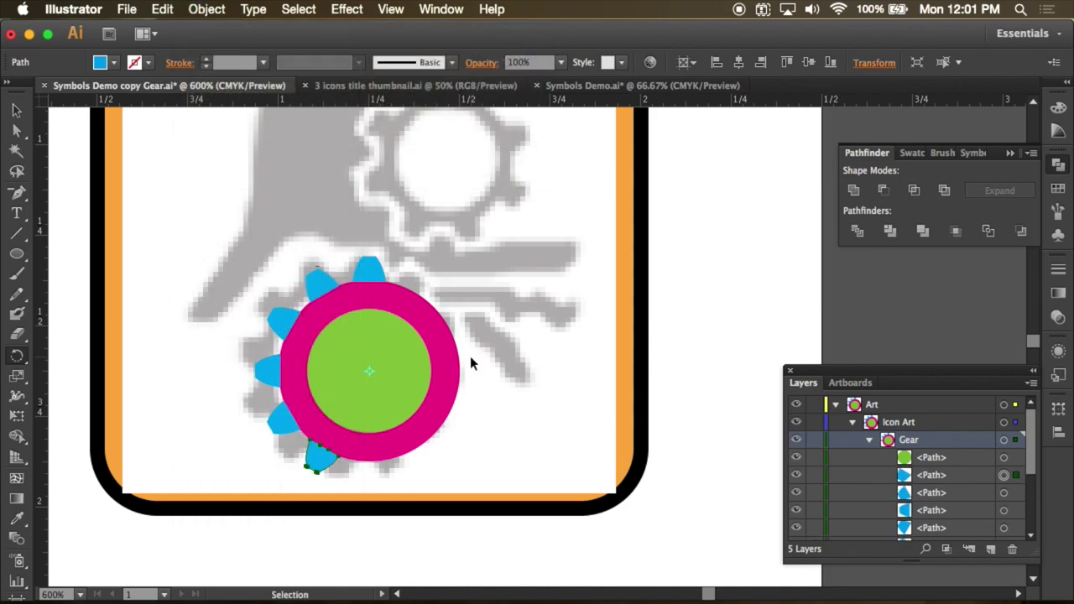
key(super+d)
key(super+d)
key(super+d)
key(super+d)
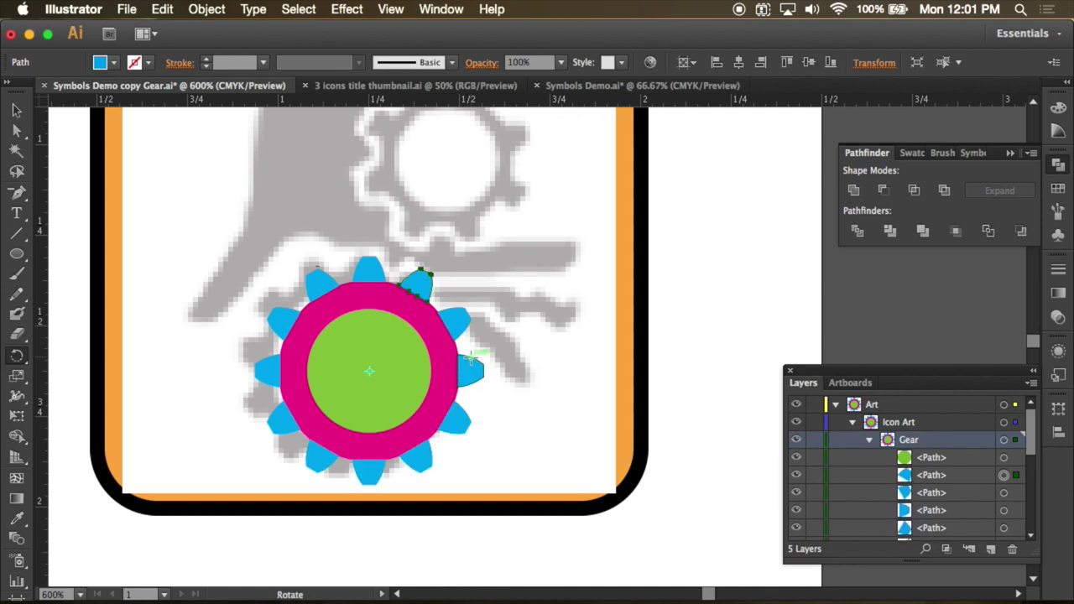
key(v)
click(271, 188)
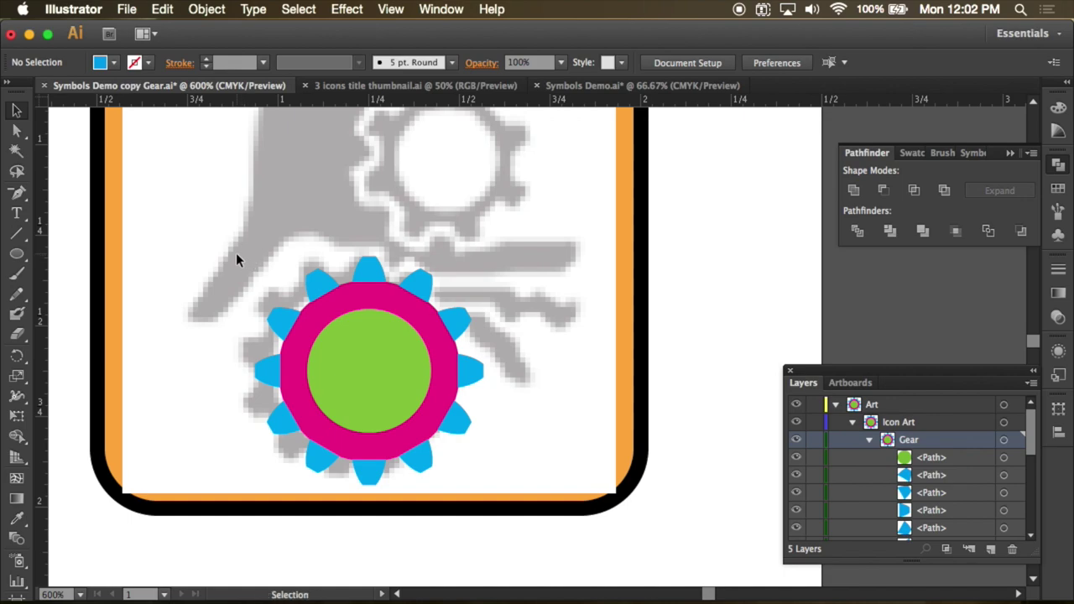
Unite the blue teeth and magenta ring into one shape with Pathfinder.
drag(186, 206, 504, 511)
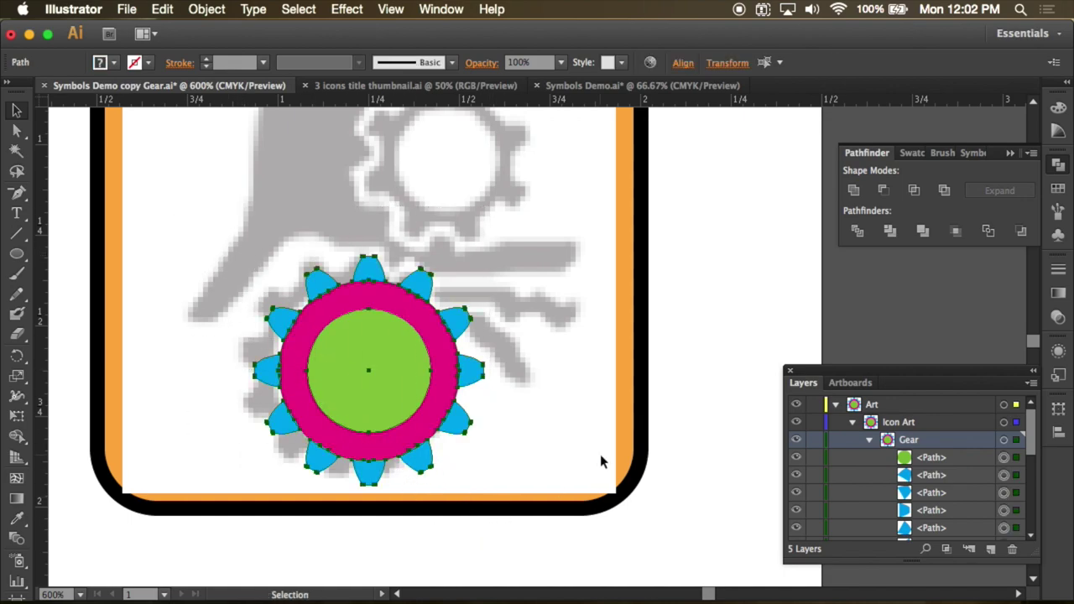
shift+click(397, 354)
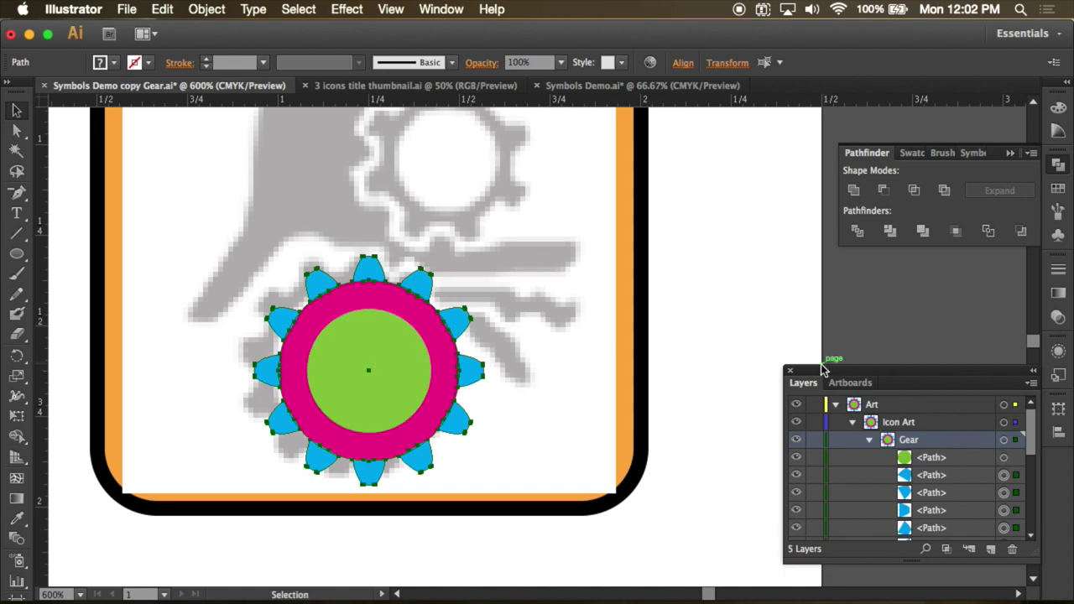
click(855, 191)
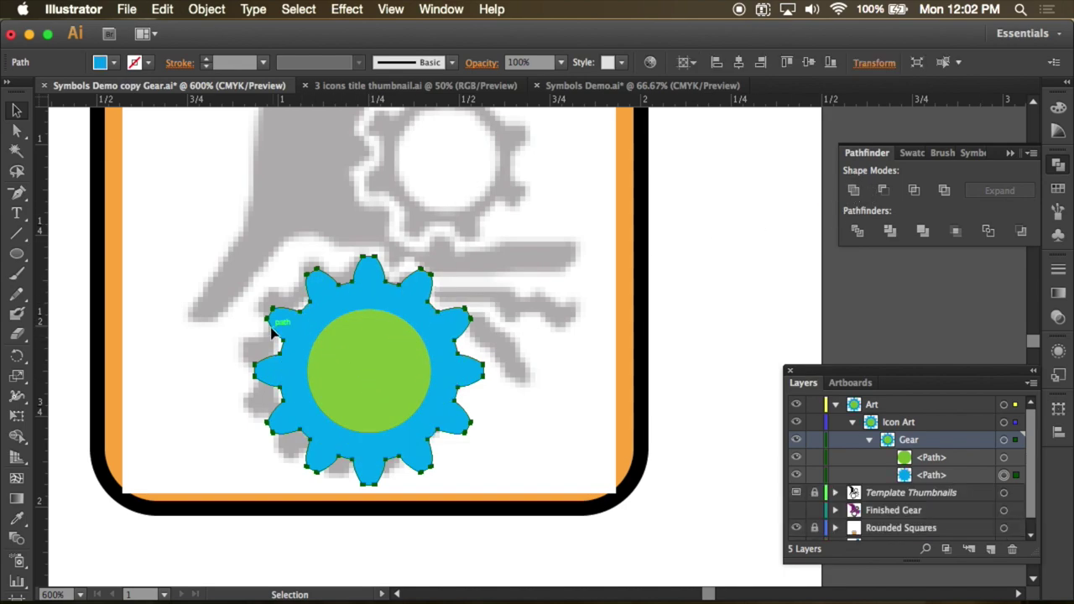
Cut the green circle out of the gear with Pathfinder Minus Front.
click(247, 312)
drag(248, 312, 419, 411)
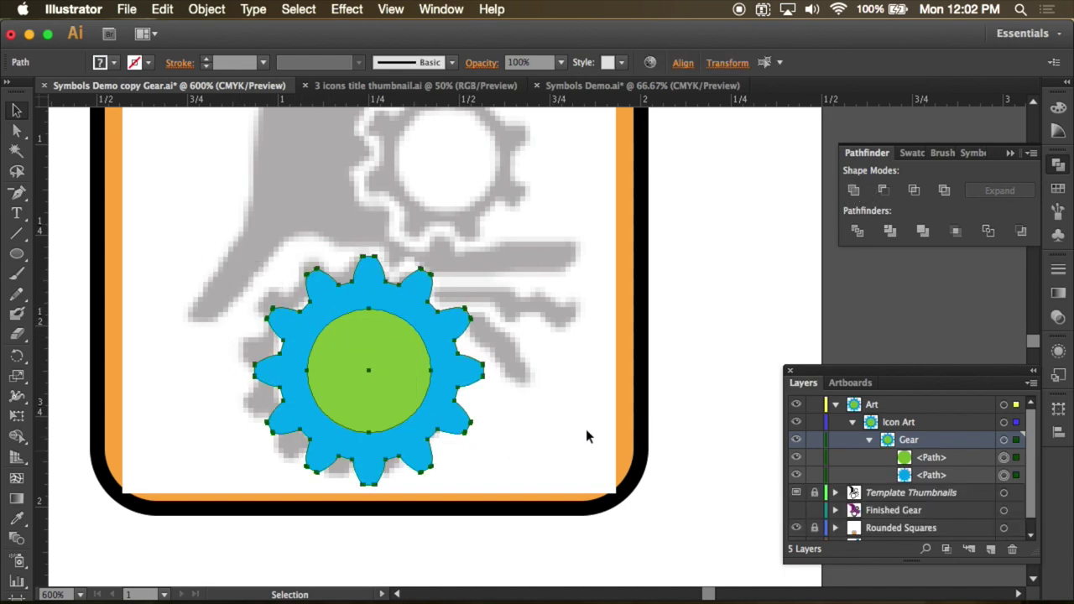
click(884, 191)
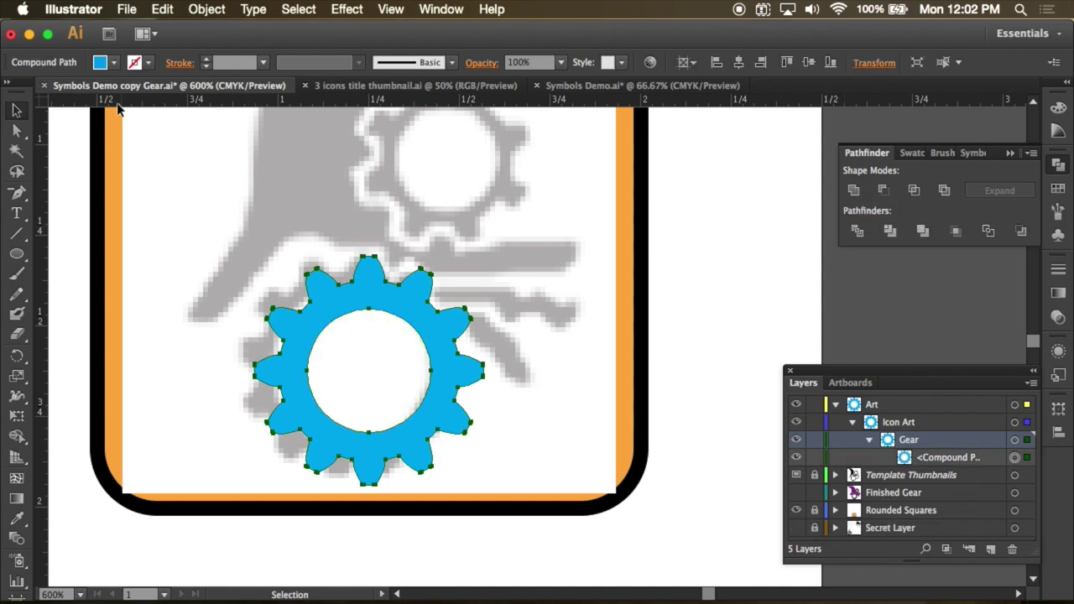
Rotate the blue gear about 21° clockwise and nudge it onto the template.
click(16, 355)
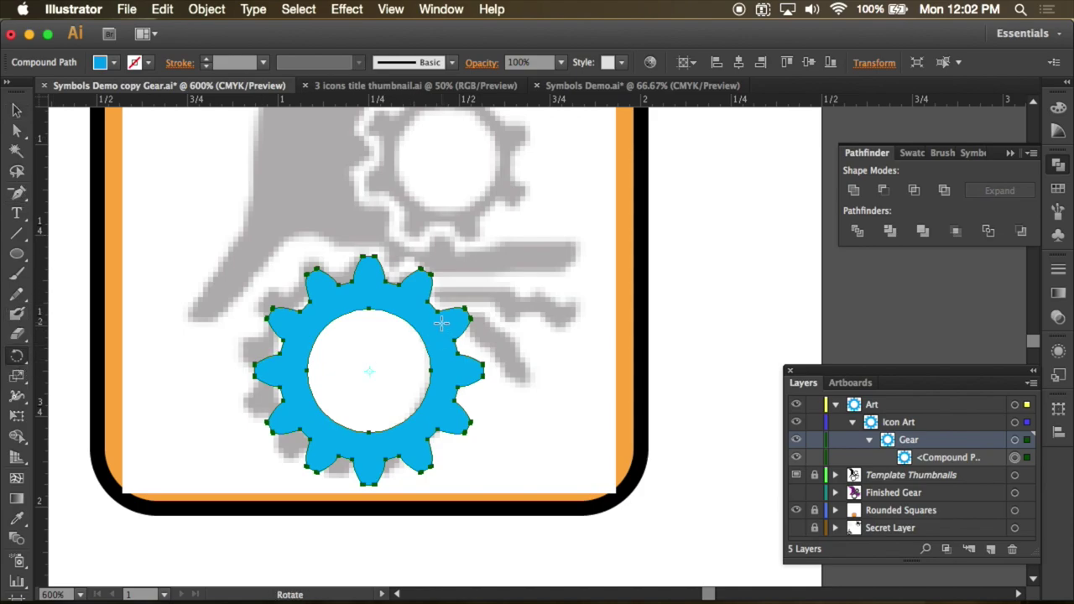
drag(440, 331, 445, 360)
key(v)
drag(412, 311, 424, 360)
click(17, 354)
click(19, 112)
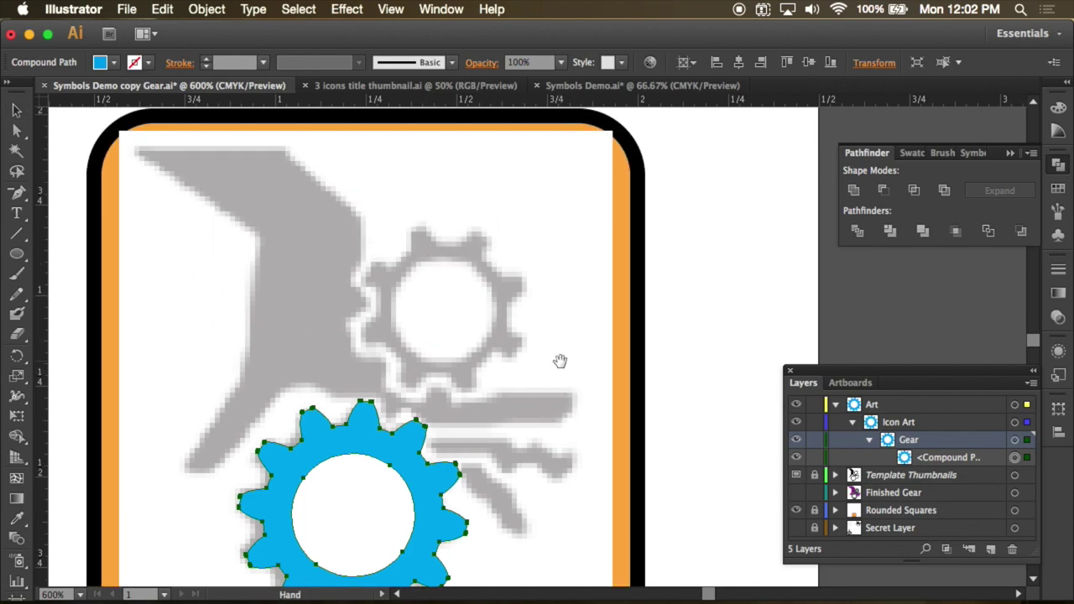
Draw a circle over the template's upper smaller gear and fill it green.
drag(17, 253, 84, 292)
mouse_move(440, 304)
mouse_down()
mouse_move(476, 351)
mouse_move(460, 364)
mouse_move(478, 357)
mouse_move(447, 318)
mouse_move(520, 382)
mouse_up()
key(v)
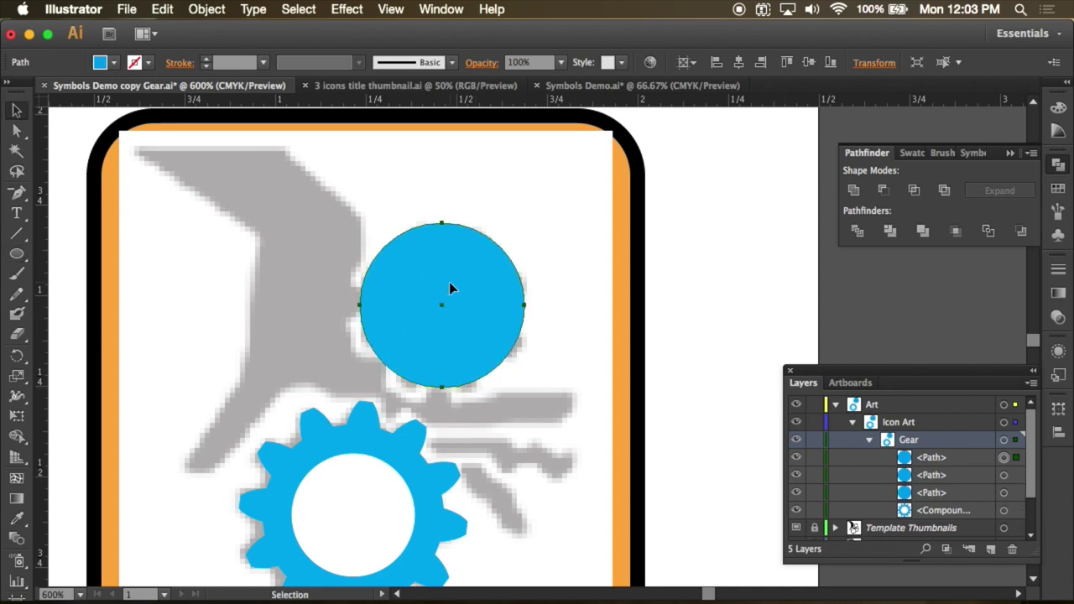
click(113, 62)
click(116, 90)
click(100, 62)
click(113, 62)
click(46, 103)
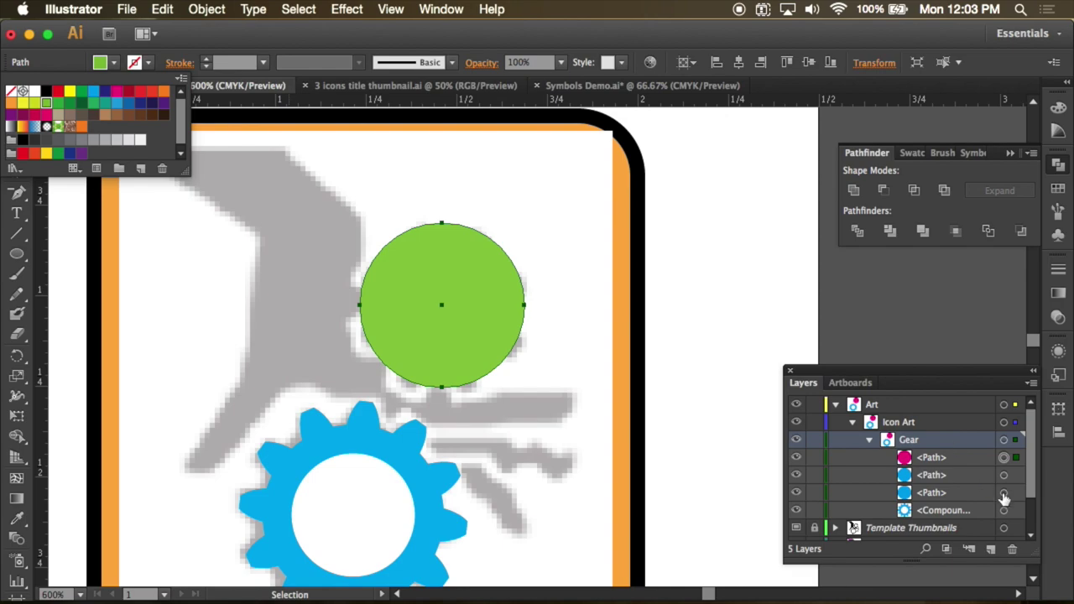
In Layers, stack the blue circle above the green one and fill the inner circle magenta.
click(1003, 493)
drag(931, 475, 943, 460)
click(113, 62)
click(116, 91)
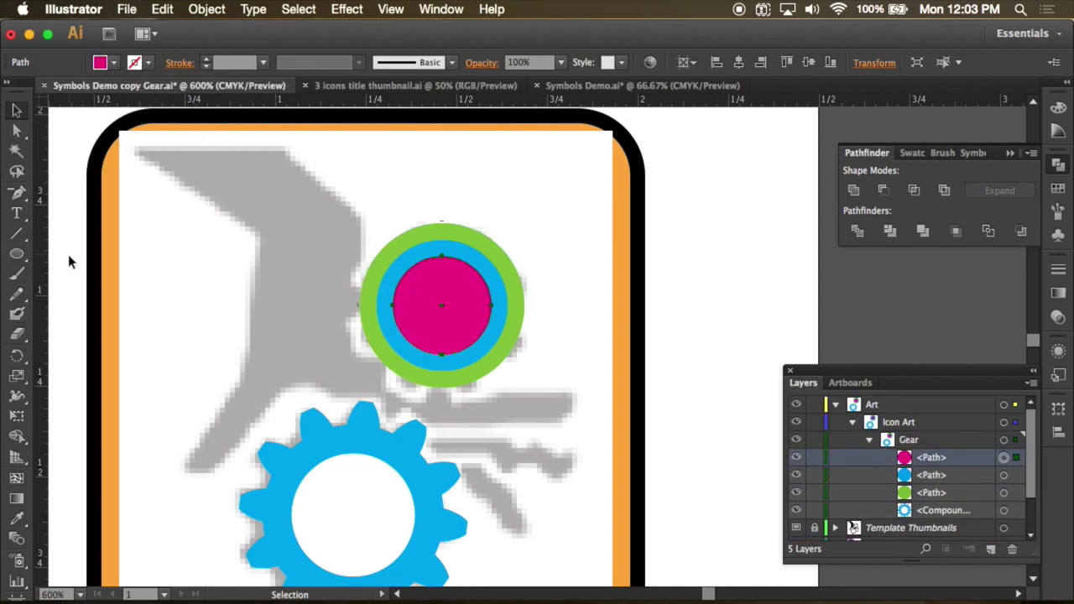
Draw a magenta seven-pointed star from the circles' centre, rotated so its points line up.
drag(16, 254, 91, 338)
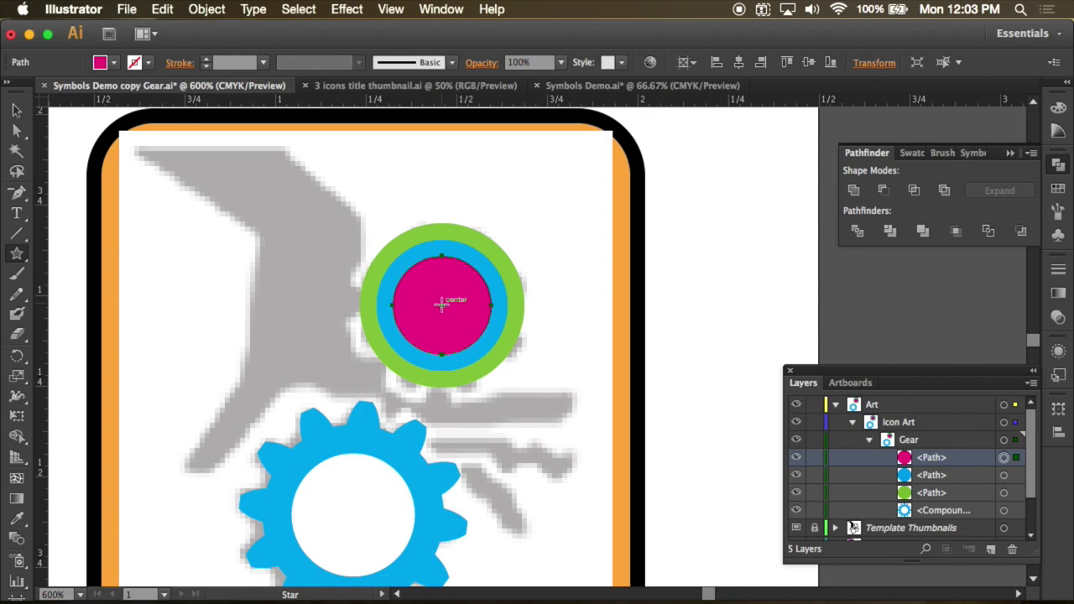
drag(441, 304, 490, 390)
key(Up)
key(Up)
key(Up)
key(Up)
key(Up)
key(Up)
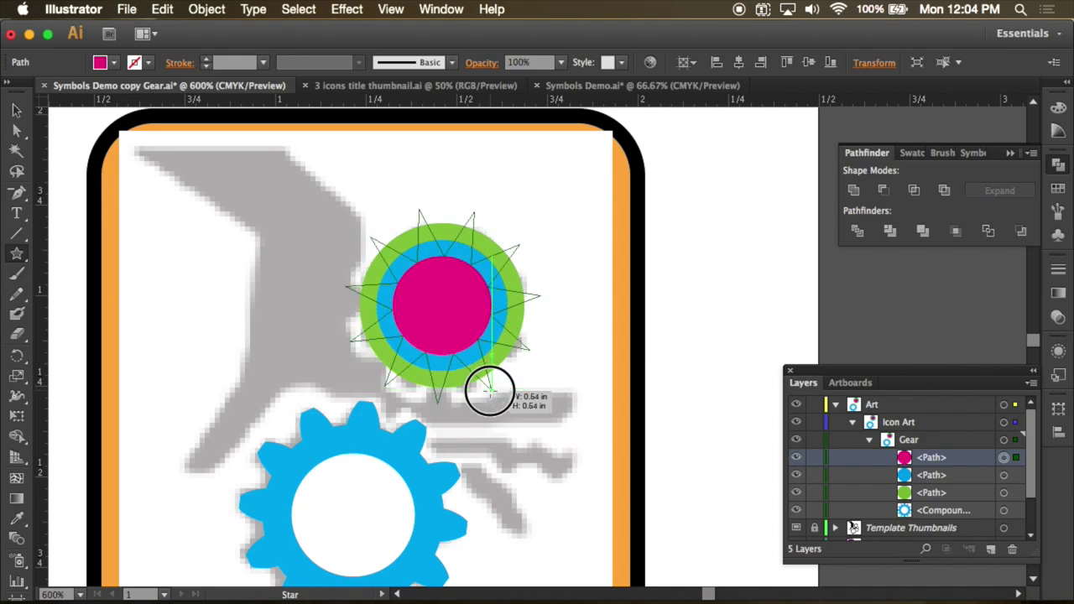
drag(490, 390, 490, 390)
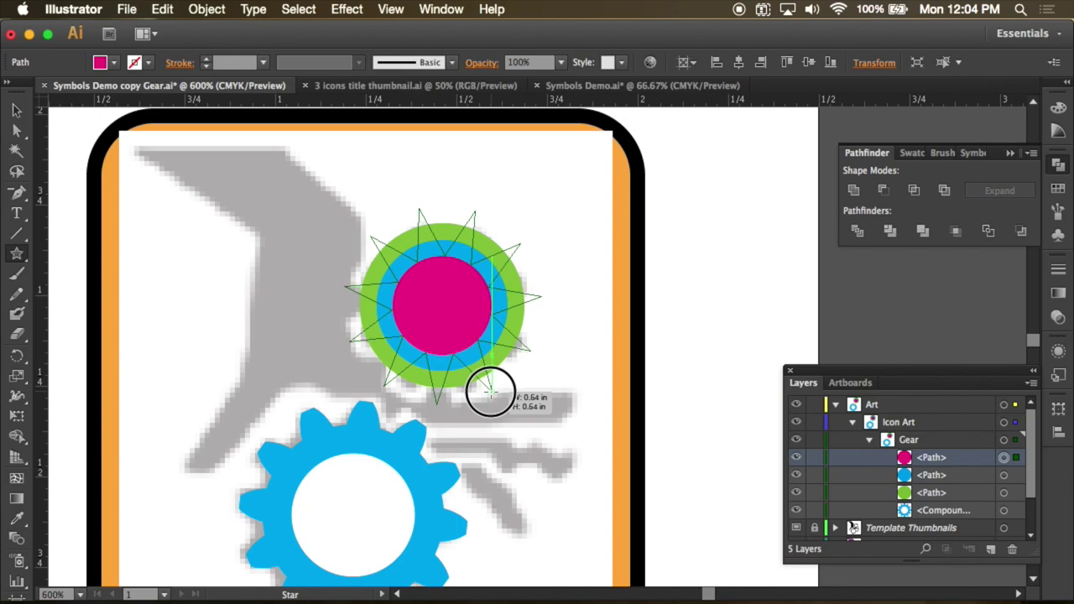
drag(491, 390, 472, 400)
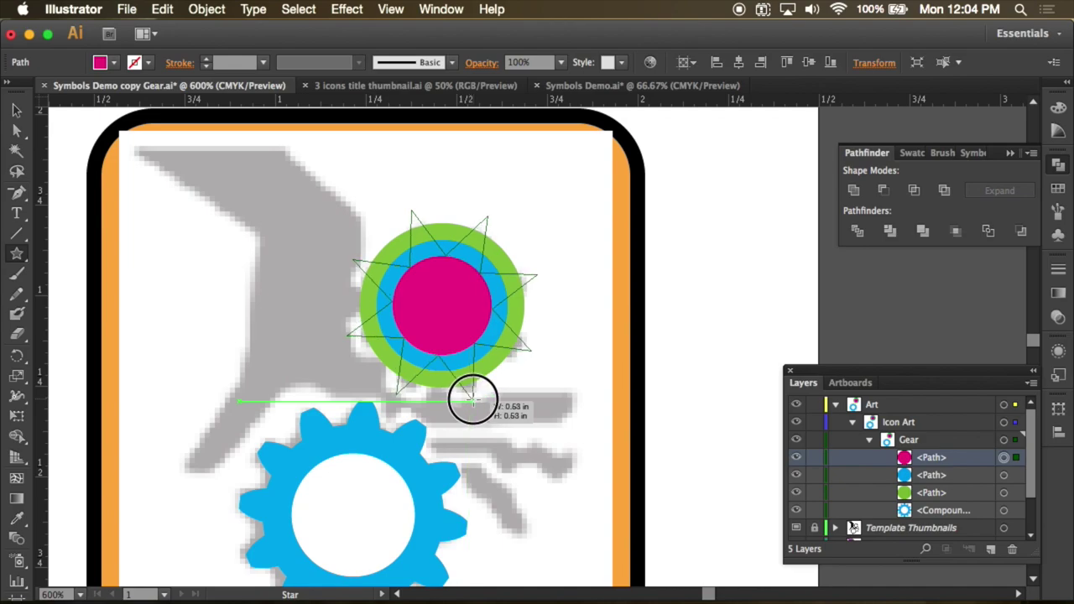
drag(472, 400, 462, 404)
key(v)
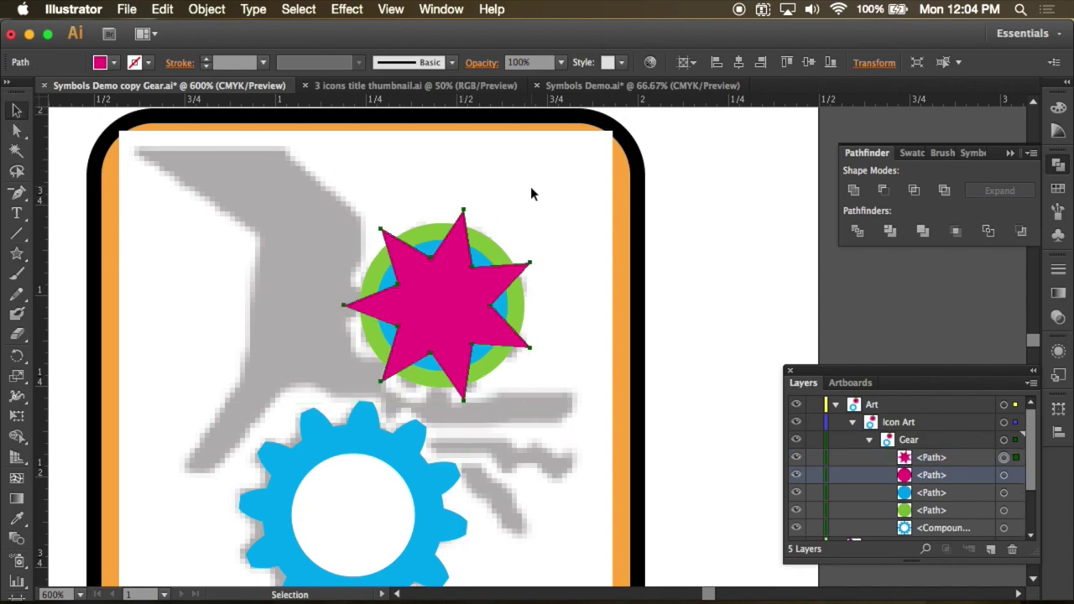
Group the magenta star with the green circle and isolate the group.
click(670, 202)
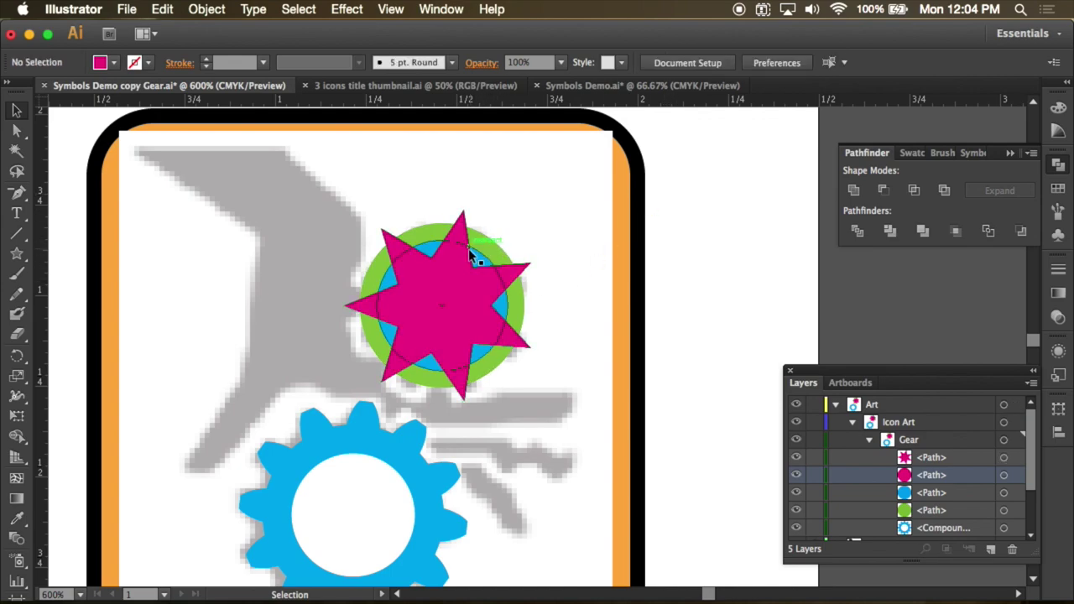
click(466, 222)
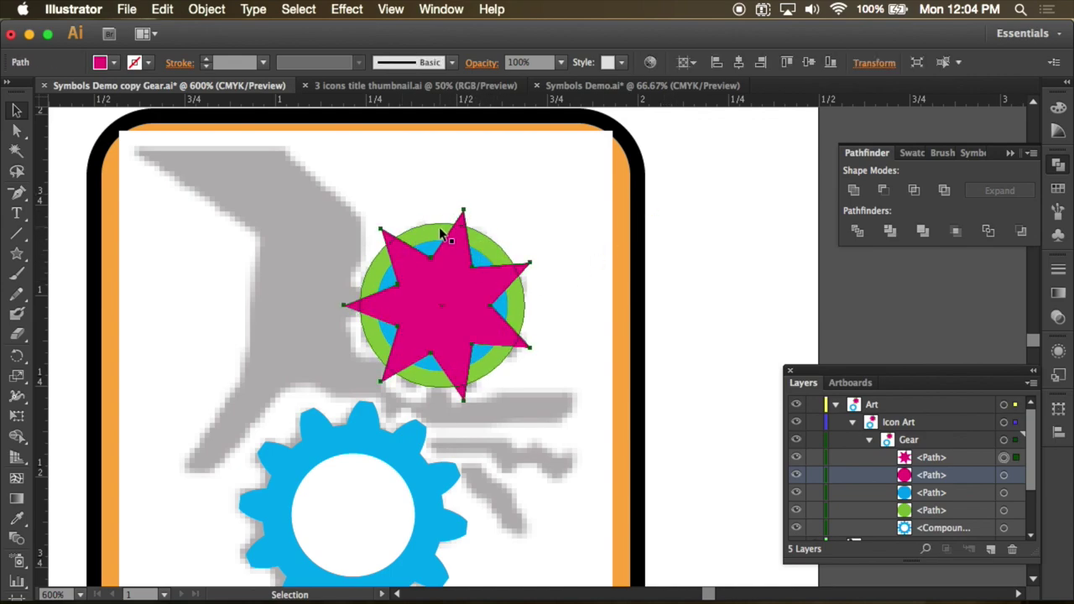
click(590, 275)
click(448, 261)
shift+click(434, 236)
key(super+g)
double_click(525, 269)
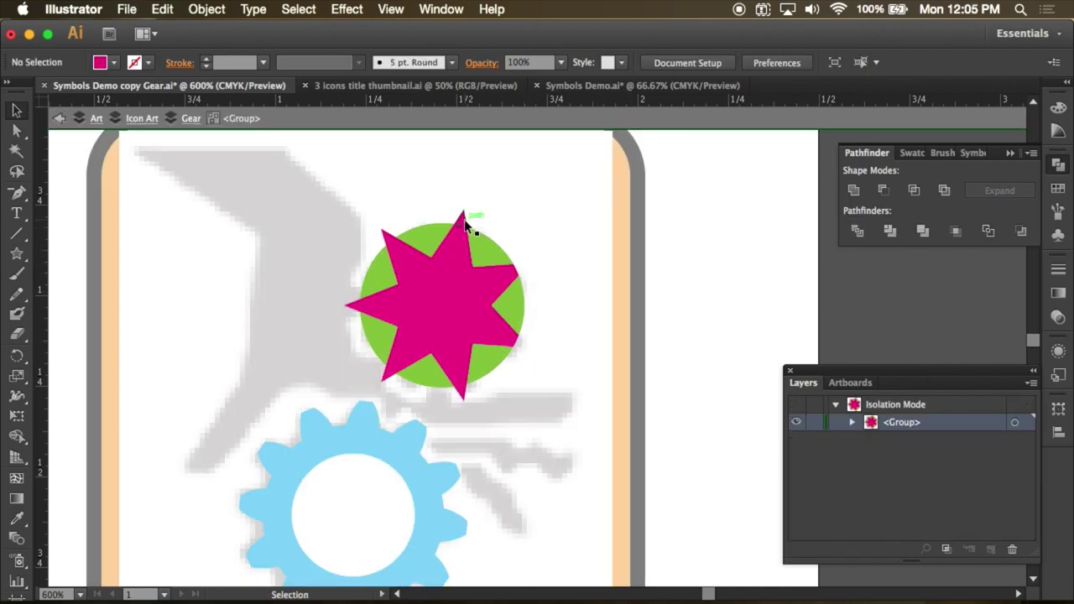
Pull four star points to the circle's edge, then step out of isolation.
drag(348, 306, 361, 306)
drag(389, 379, 391, 369)
drag(464, 396, 465, 385)
drag(493, 345, 522, 311)
click(59, 118)
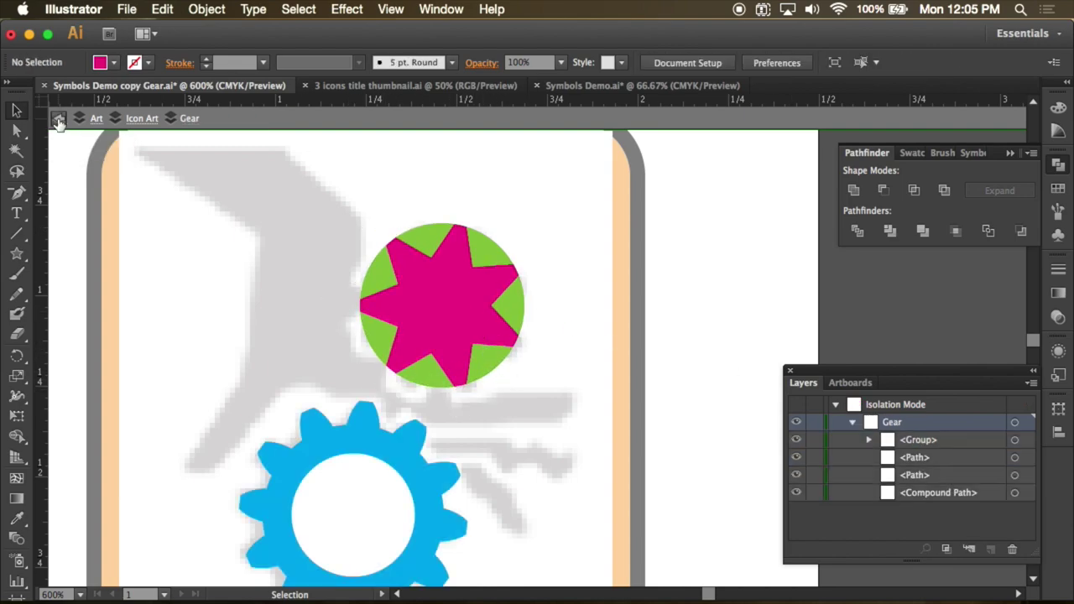
click(58, 118)
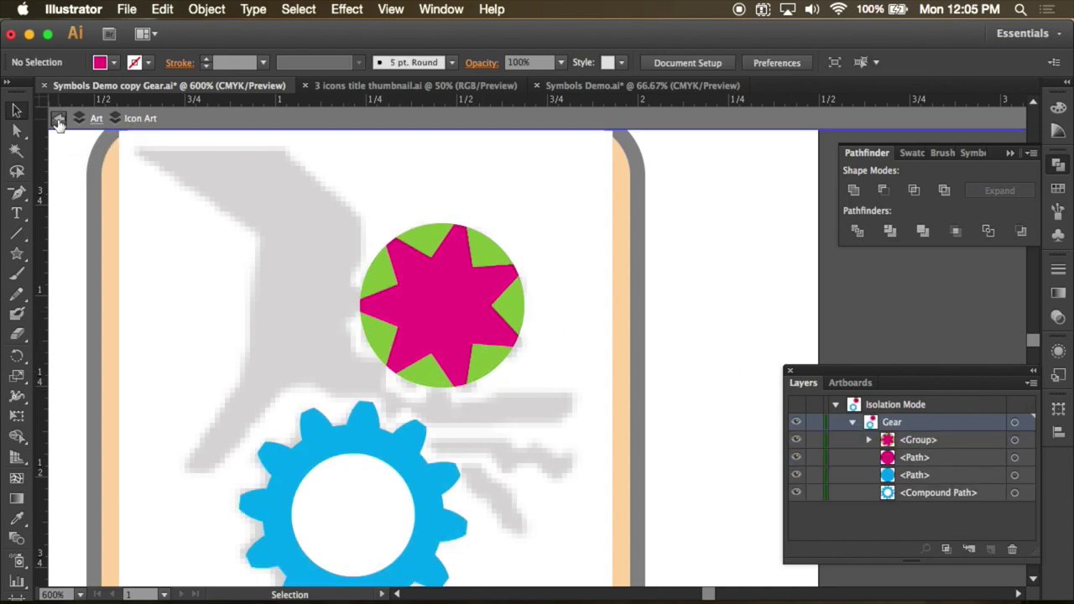
Delete all the green wedges between the star points, leaving the star on the blue circle.
double_click(429, 237)
double_click(428, 236)
key(Delete)
click(508, 285)
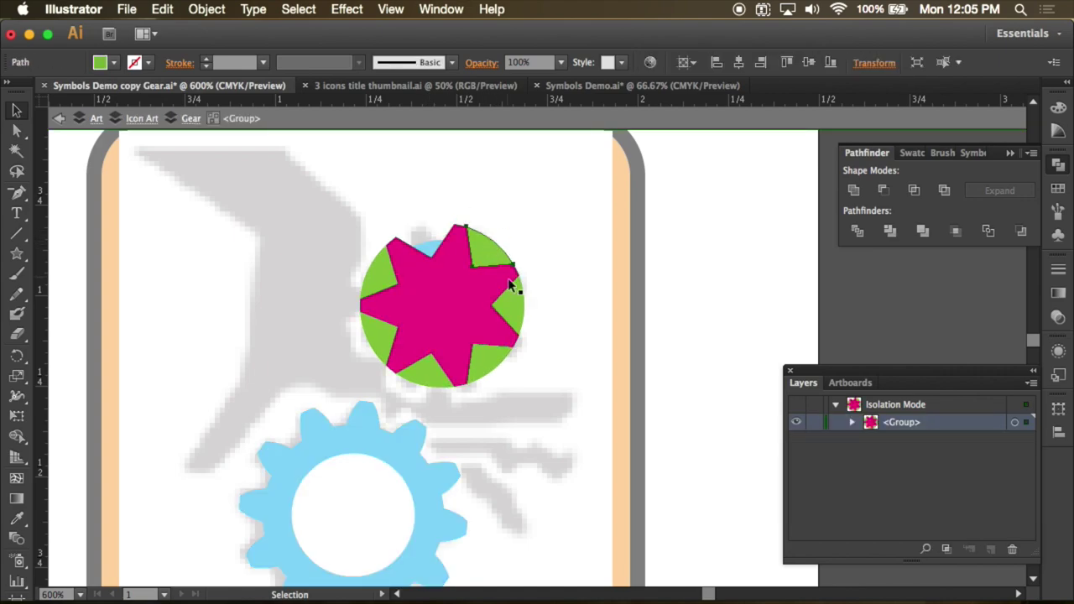
key(Delete)
click(469, 381)
key(Delete)
click(377, 347)
key(Delete)
click(370, 274)
key(Delete)
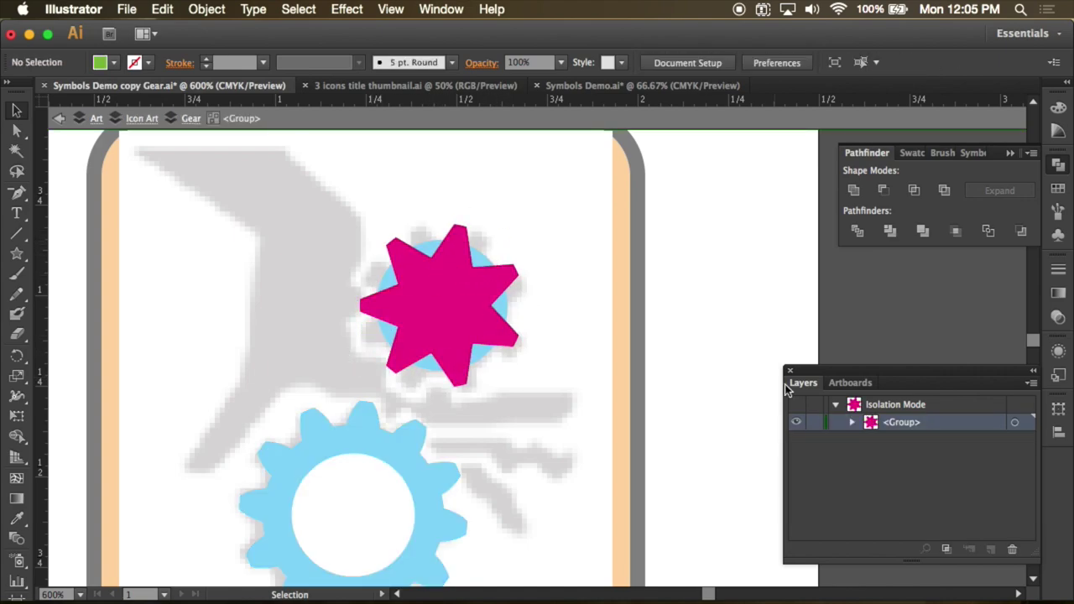
key(Escape)
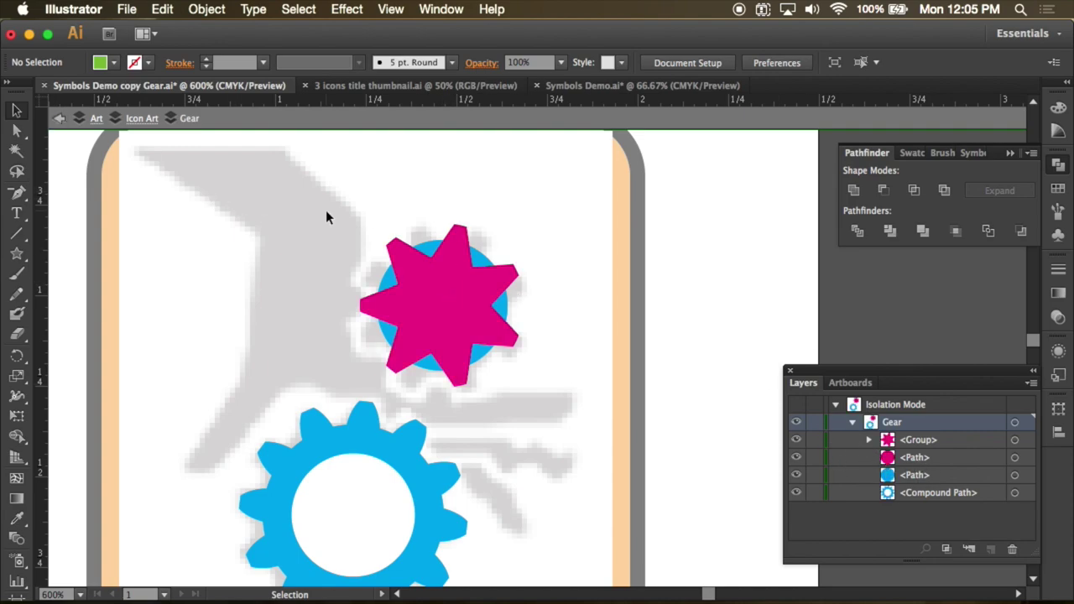
Unite the star group and blue circle into one magenta gear.
click(1014, 439)
shift+click(1014, 475)
click(853, 191)
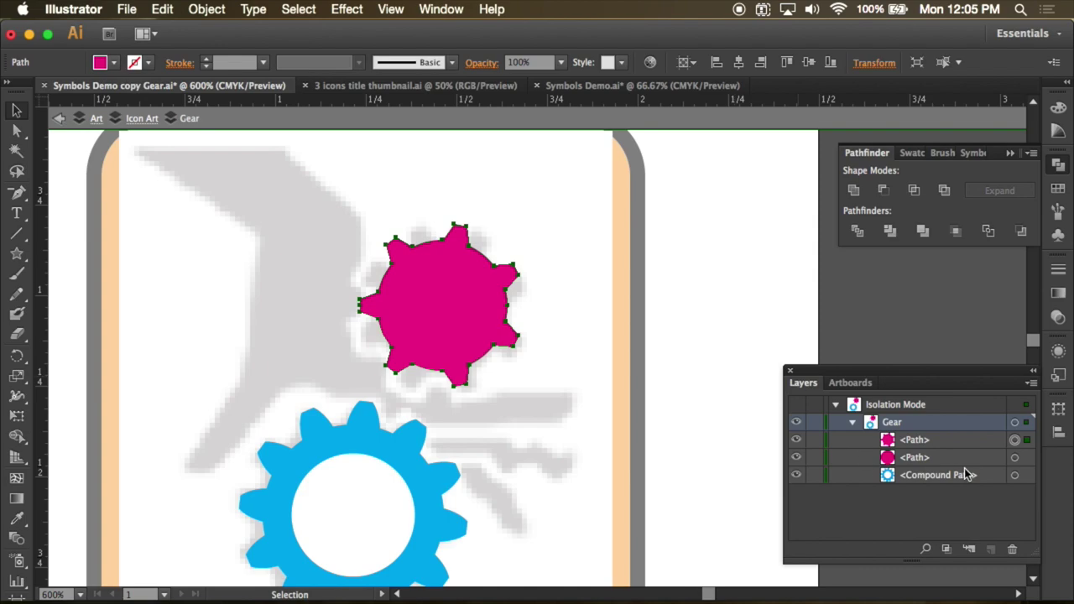
Fill the inner circle green and move it above the gear in Layers.
click(1014, 457)
click(99, 62)
click(117, 91)
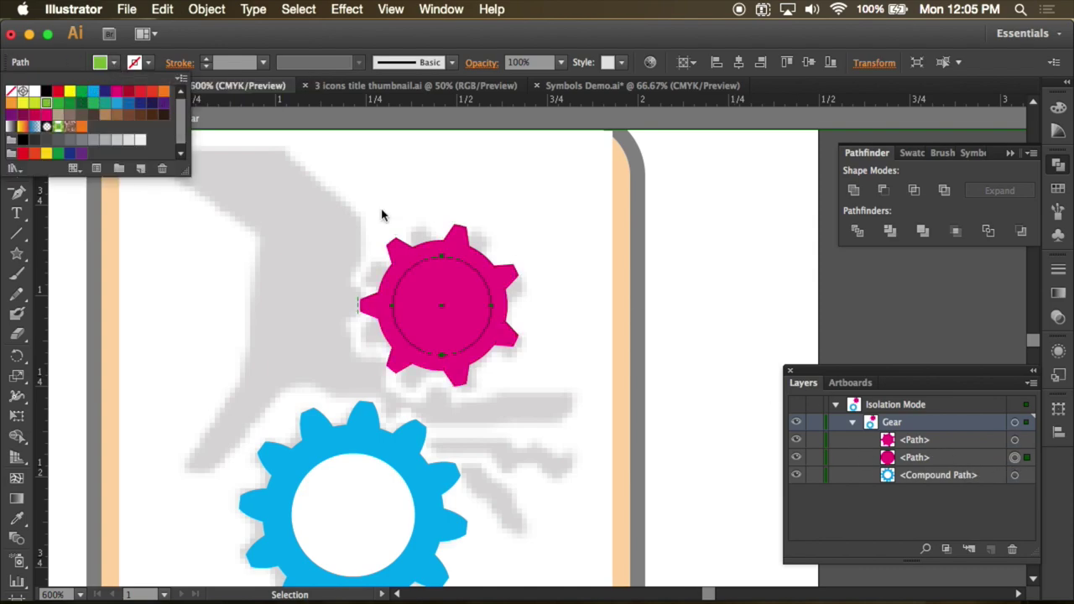
drag(916, 460, 917, 438)
click(633, 234)
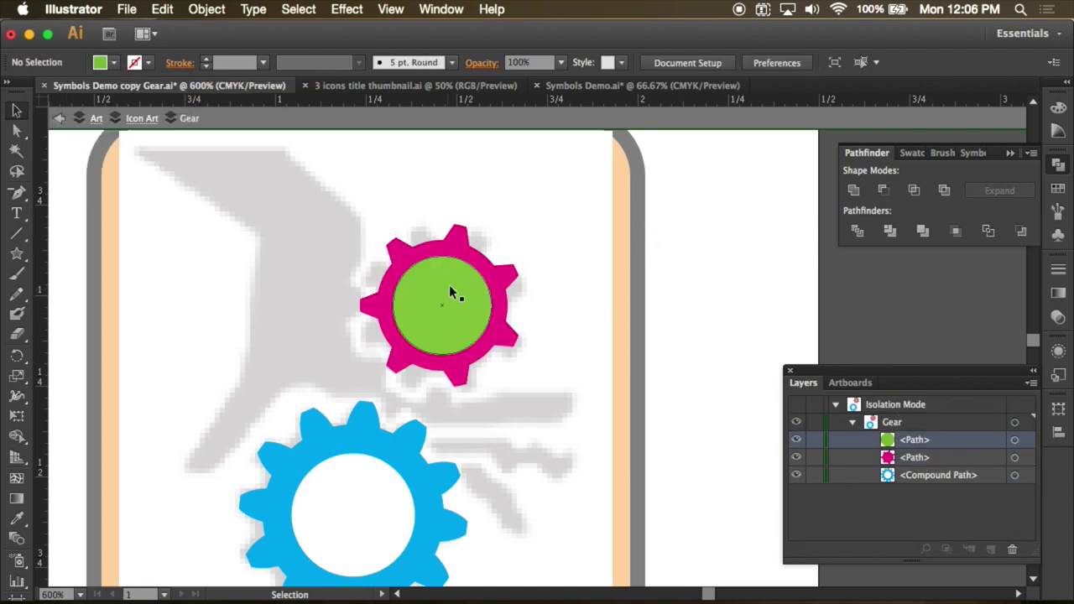
Punch the green circle out of the magenta gear with Minus Front.
click(1014, 458)
shift+click(1014, 440)
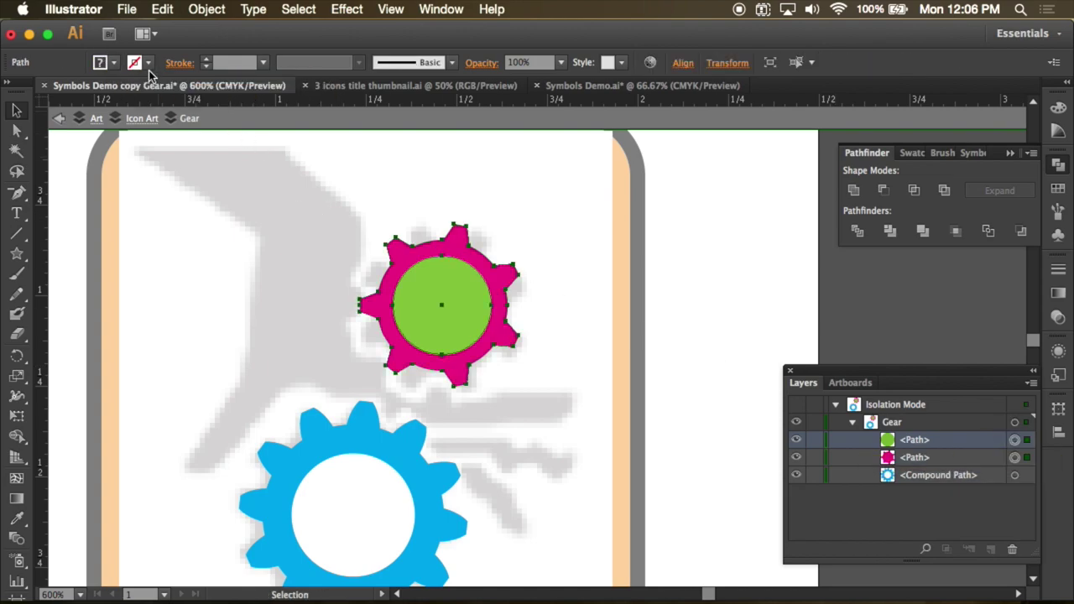
click(882, 190)
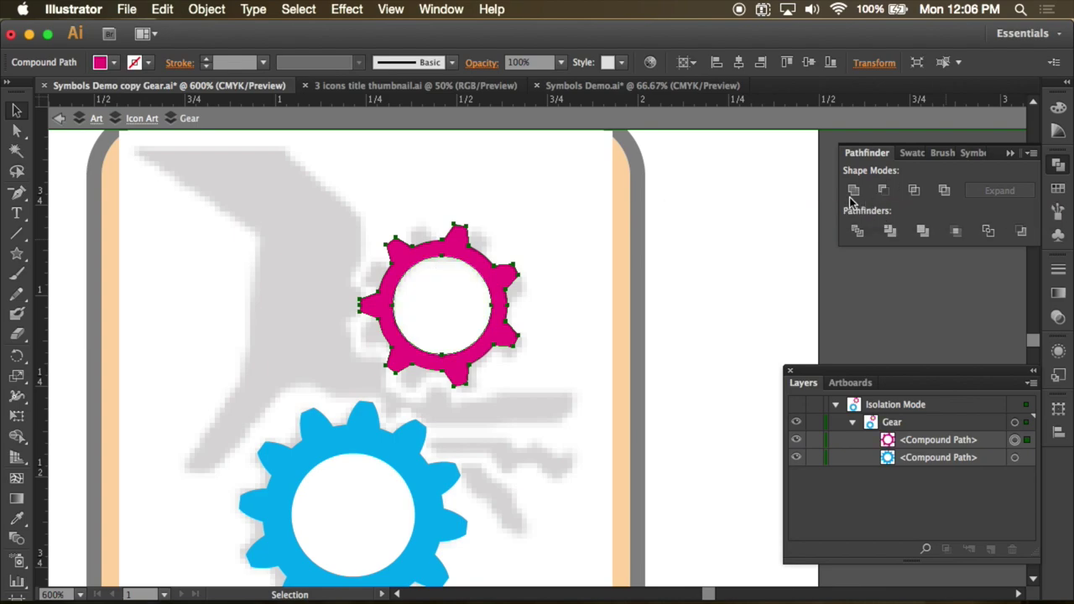
click(619, 216)
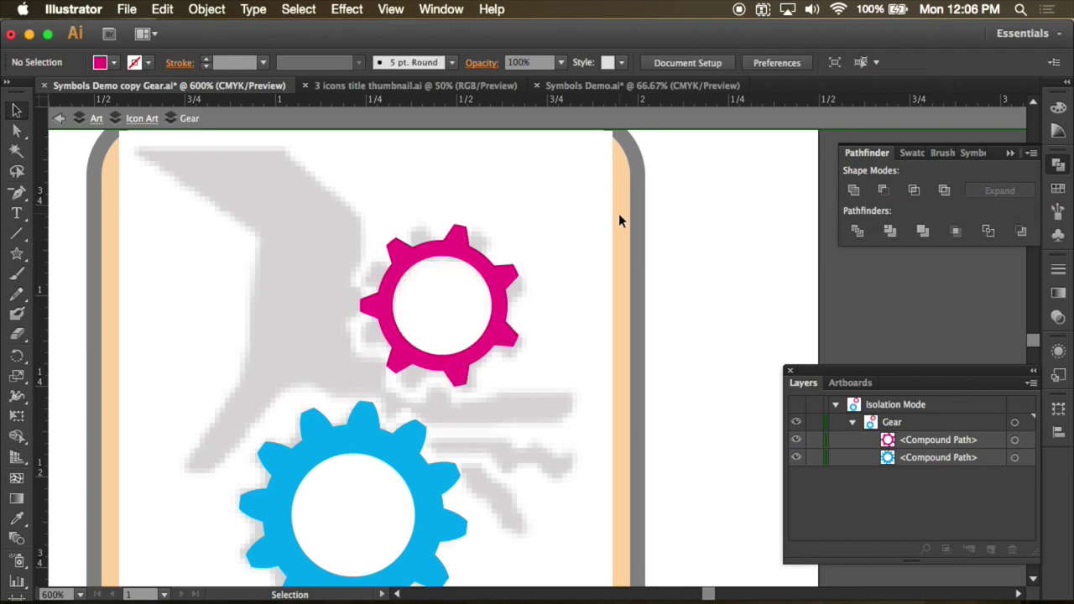
Step back out of all the nested isolation levels to leave isolation mode.
click(58, 118)
click(58, 118)
click(58, 119)
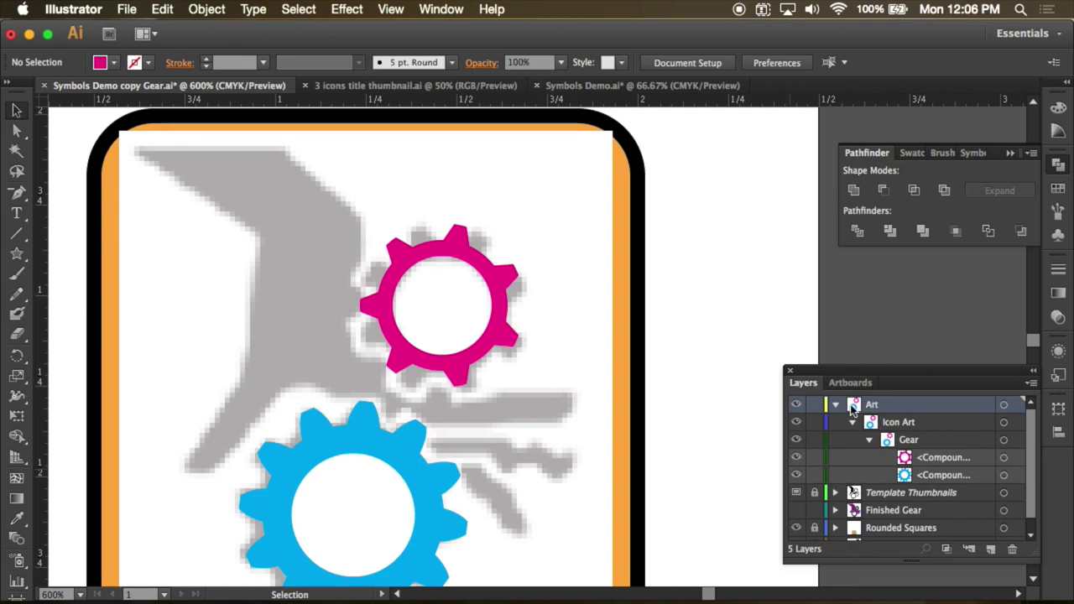
Hide the Art and Template Thumbnails layers and show the Finished Gear layer.
click(836, 406)
click(801, 406)
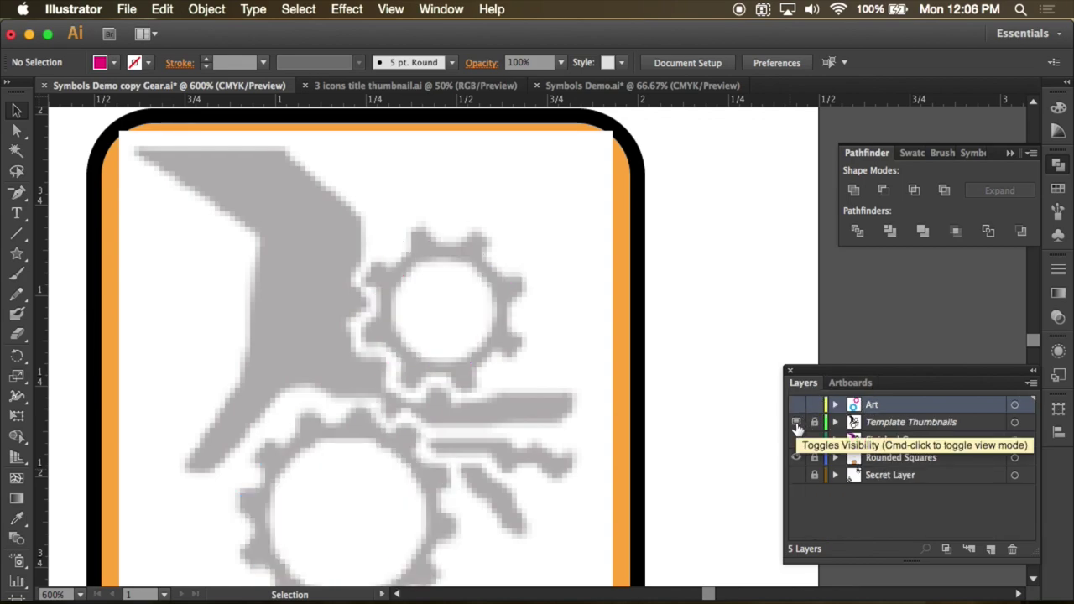
click(795, 422)
click(795, 441)
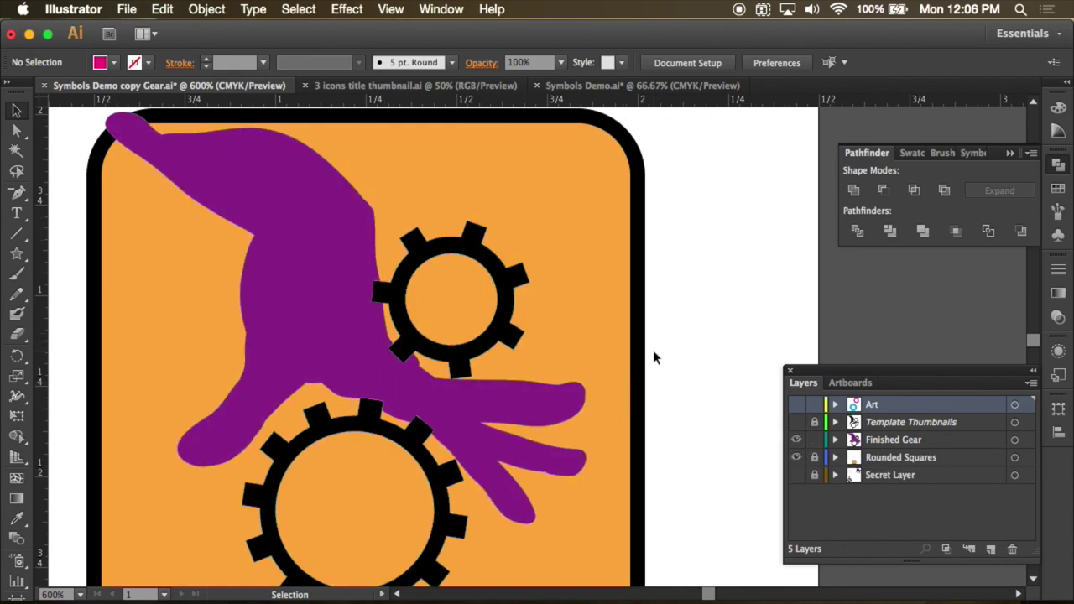
In Finished Gear, show the black hand <Group> and hide the outline Compound Path and purple hand <Path>.
scroll(652, 349, down, 3)
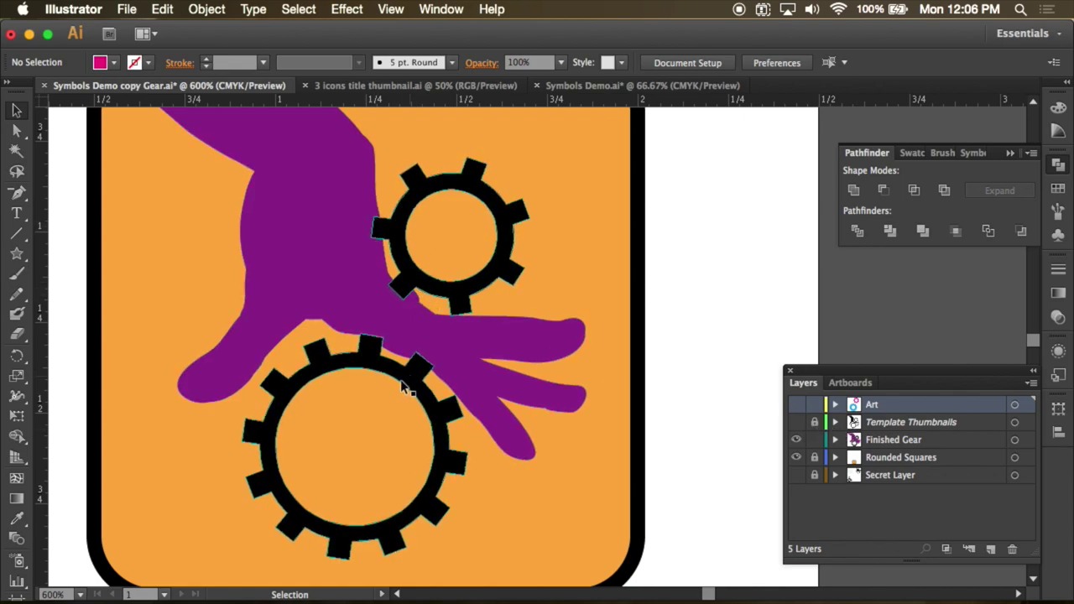
click(835, 440)
click(796, 493)
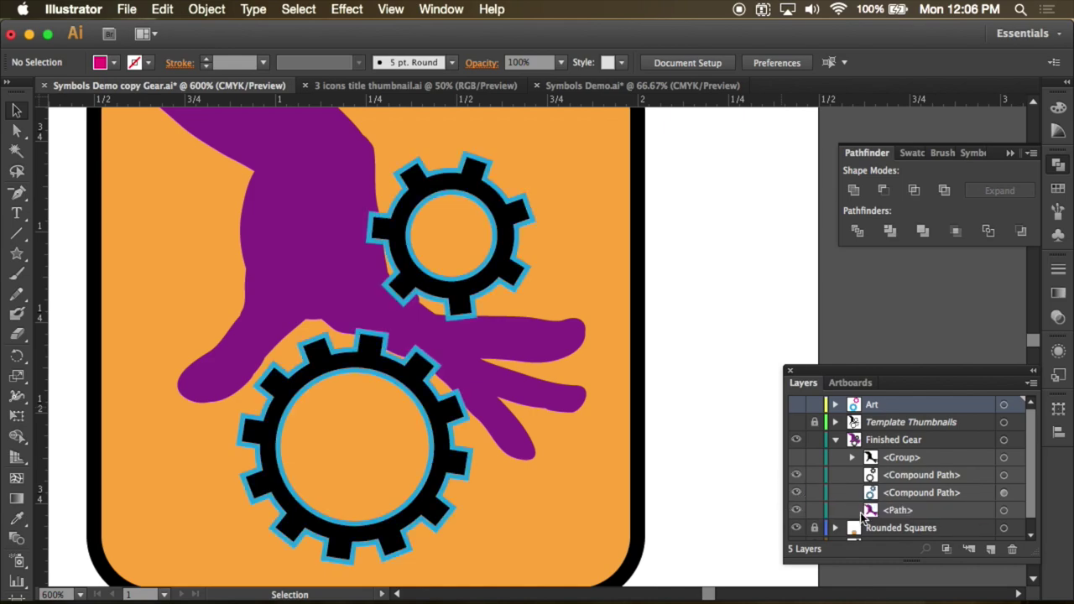
click(796, 458)
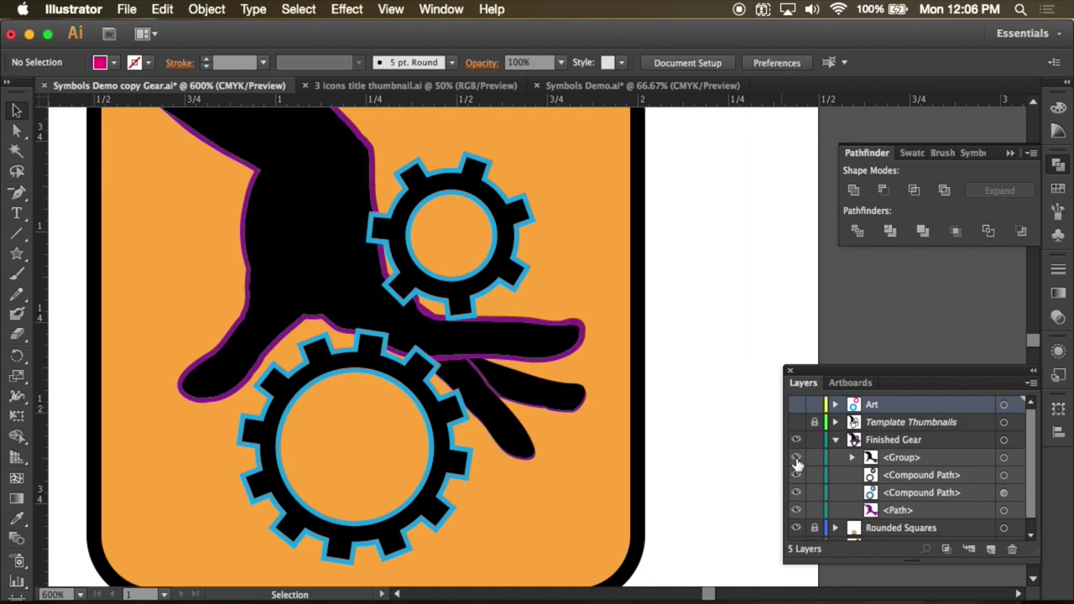
click(796, 492)
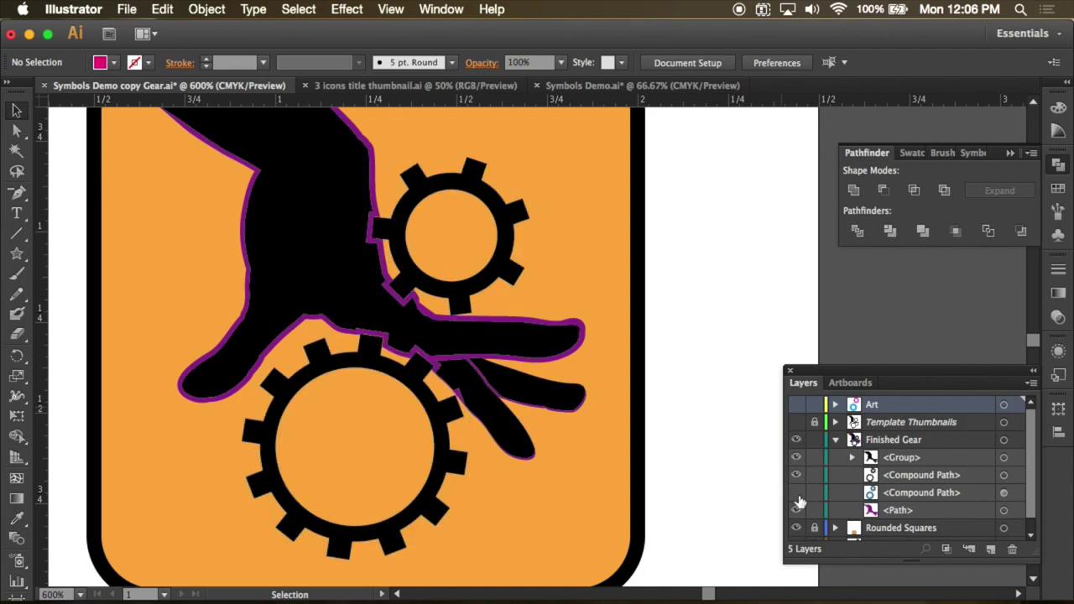
click(796, 511)
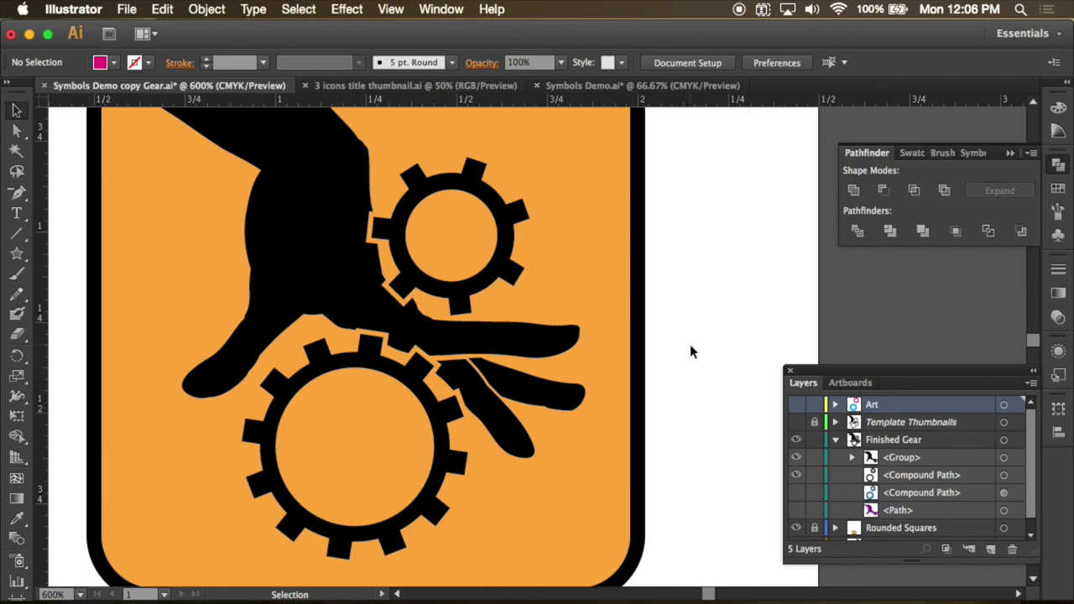
Zoom out to 400% with Cmd+minus to see the whole hazard icon.
scroll(690, 346, down, 1)
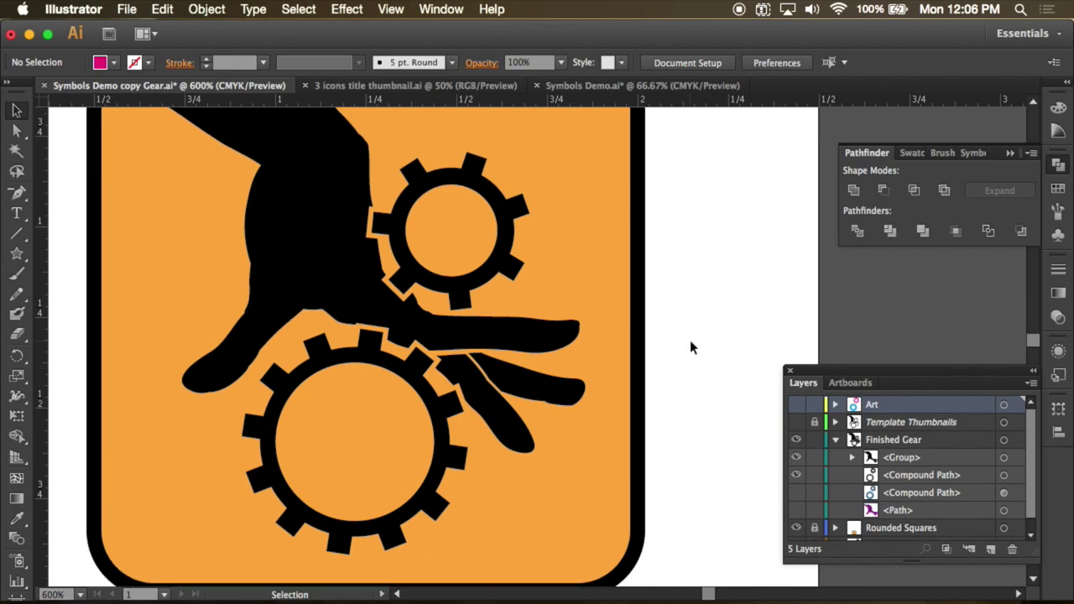
key(super+minus)
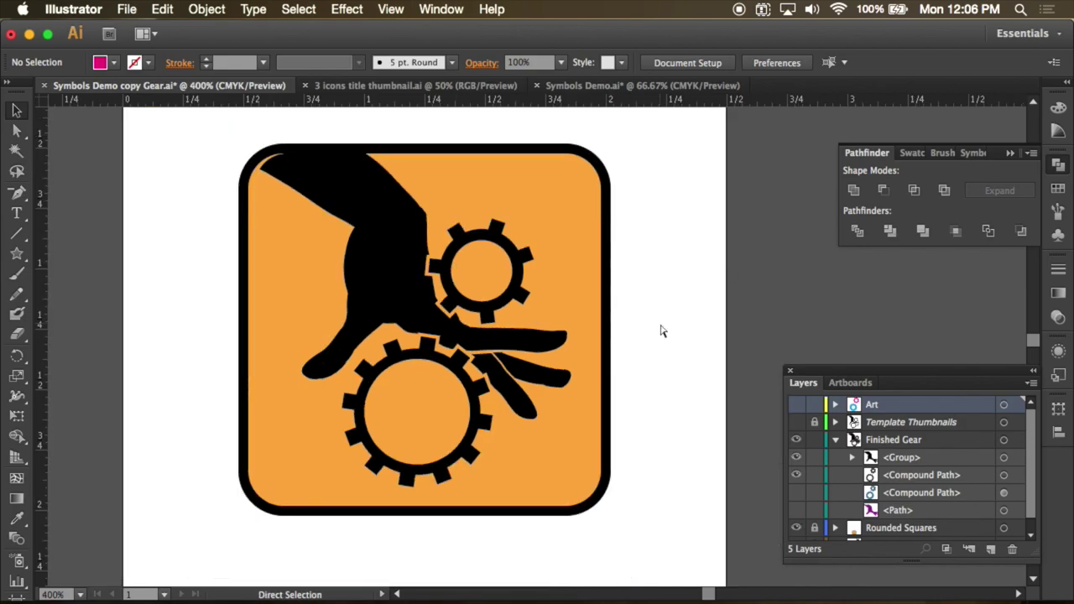